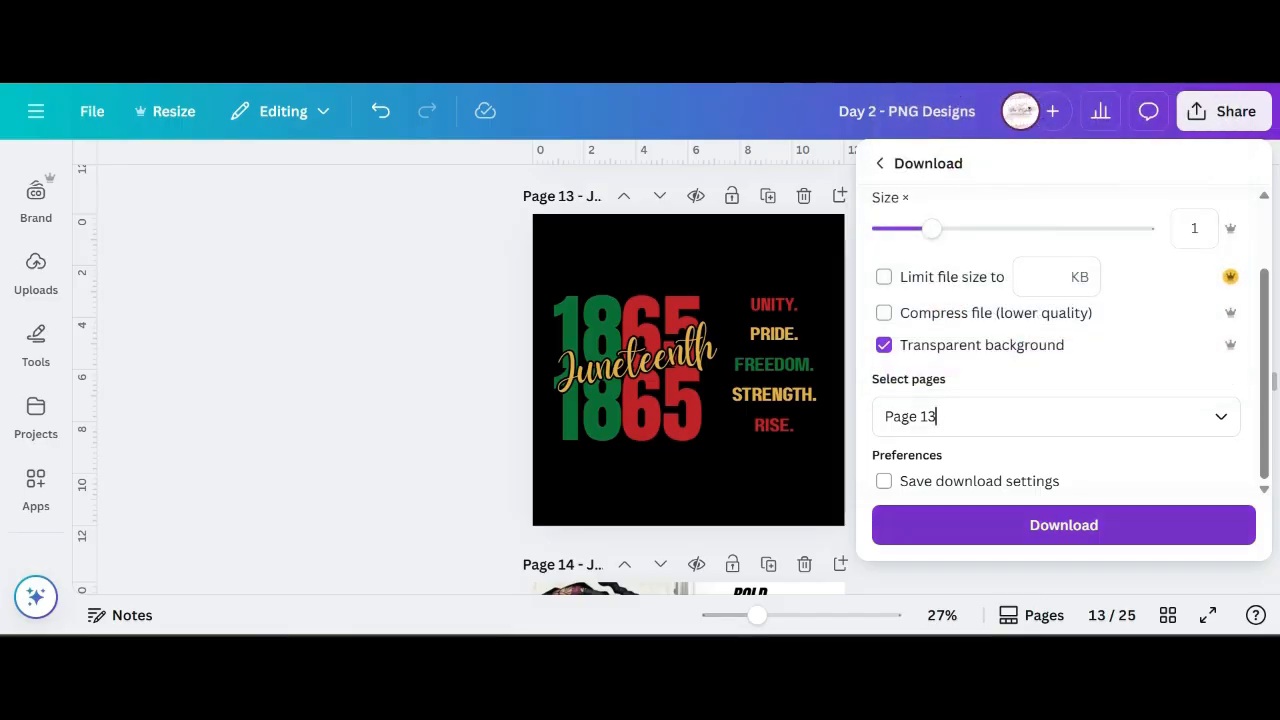
- Download page 13, the 1865 Juneteenth design, with a transparent background at size 1
{"action": "left_click", "coordinate": [1064, 525]}
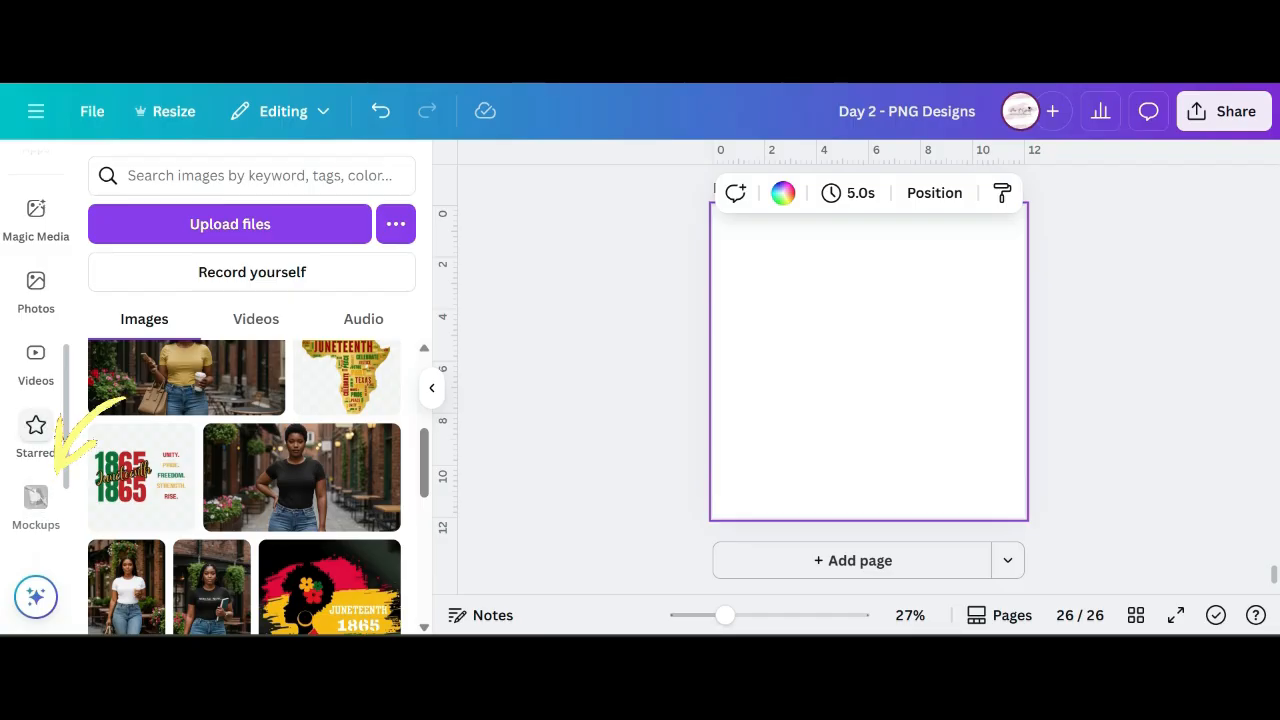
- Search the Canva apps for "mockup" and open the Mockups app
{"action": "scroll", "coordinate": [36, 380], "scroll_direction": "up", "scroll_amount": 3}
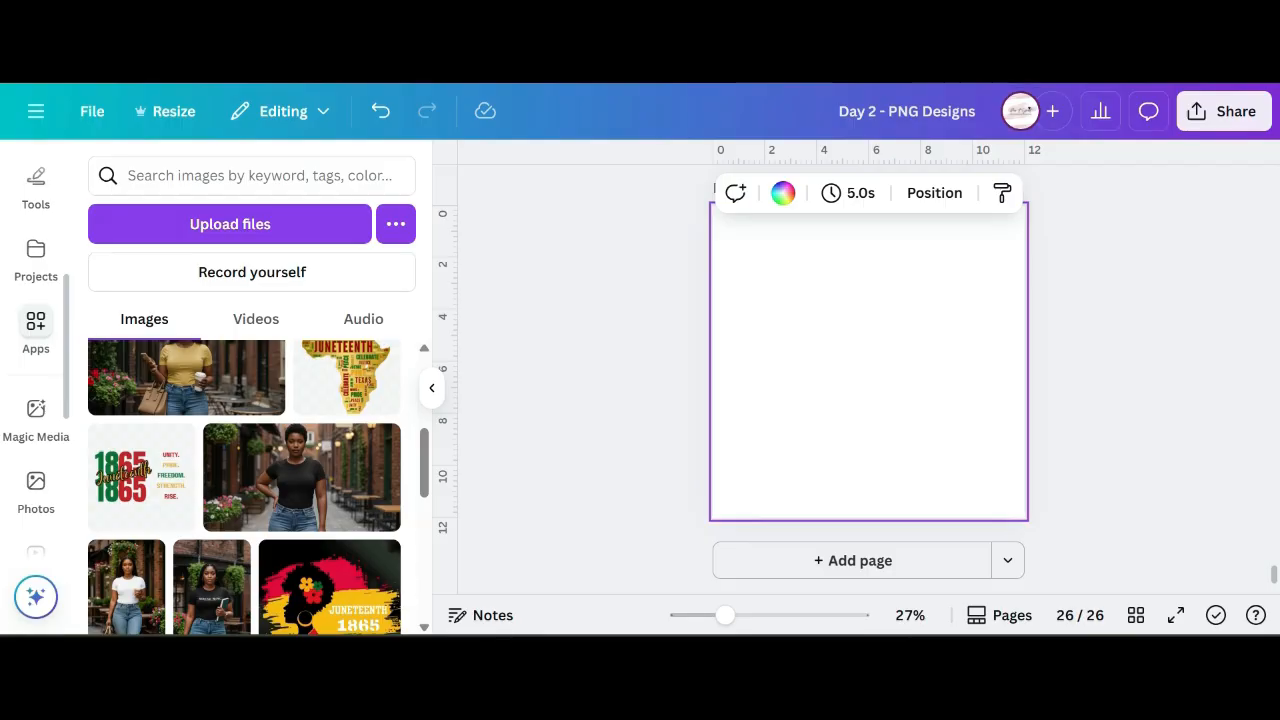
{"action": "left_click", "coordinate": [36, 330]}
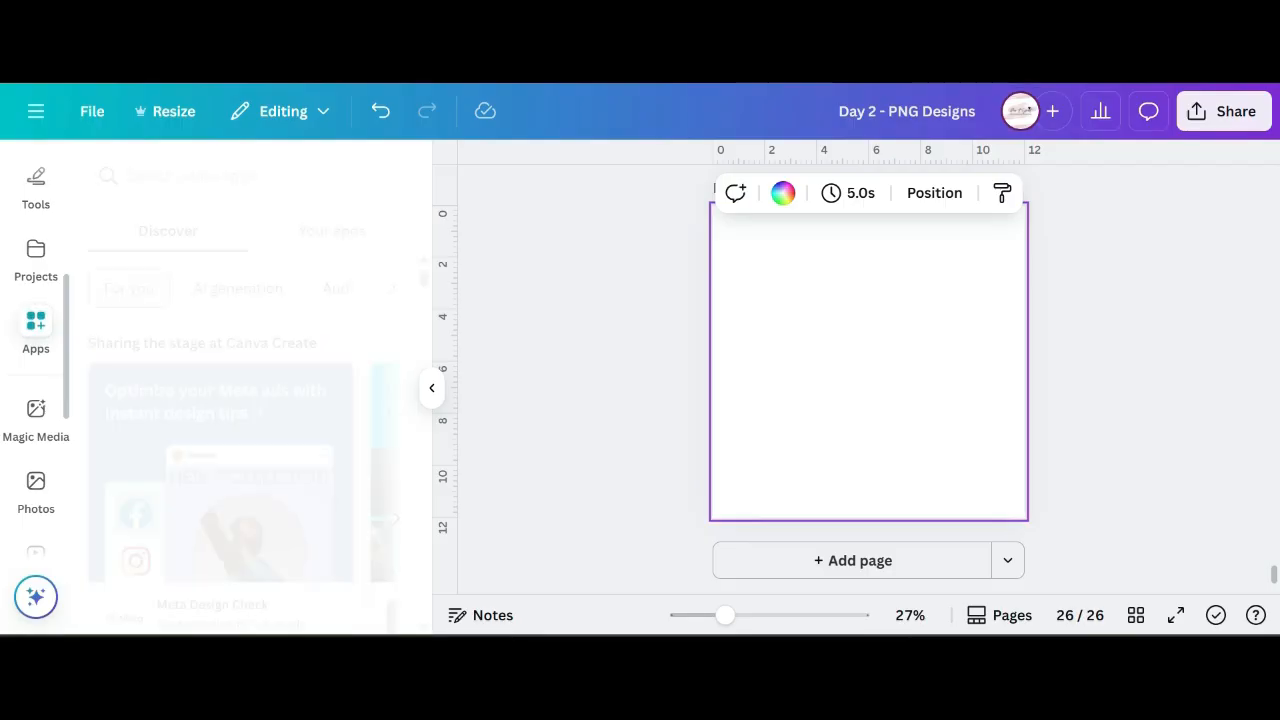
{"action": "left_click", "coordinate": [251, 176]}
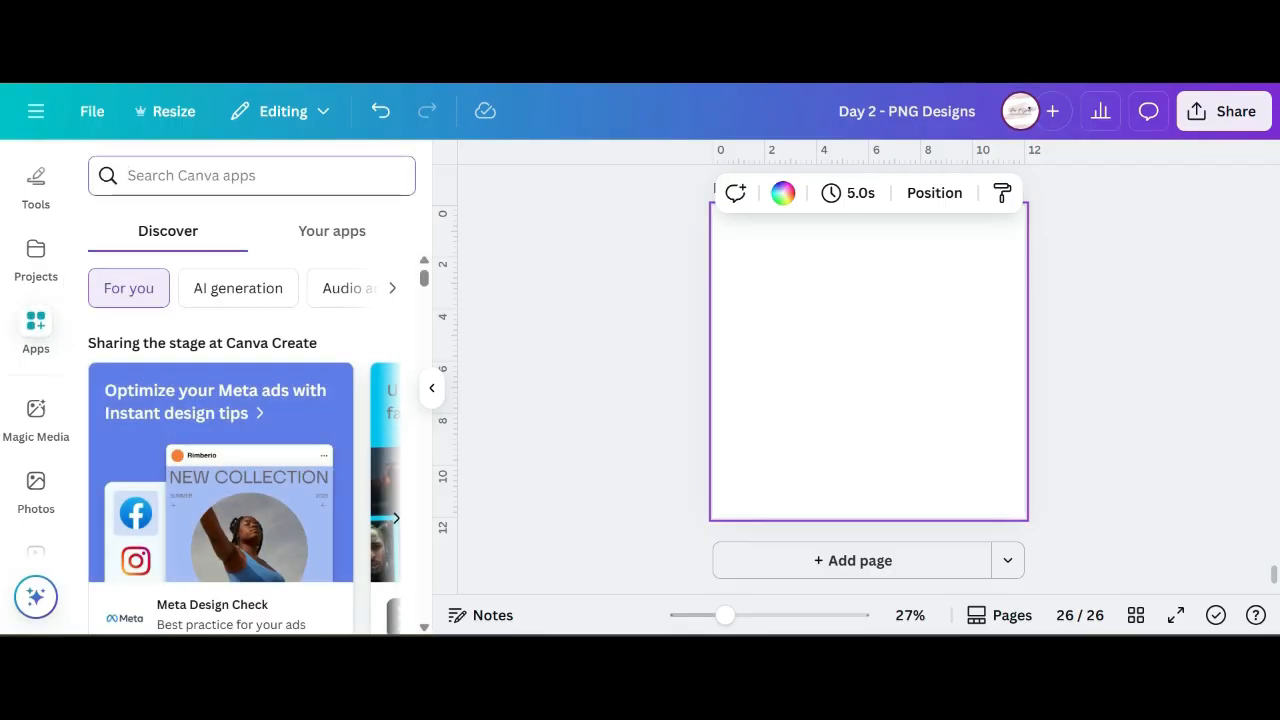
{"action": "type", "text": "mockup"}
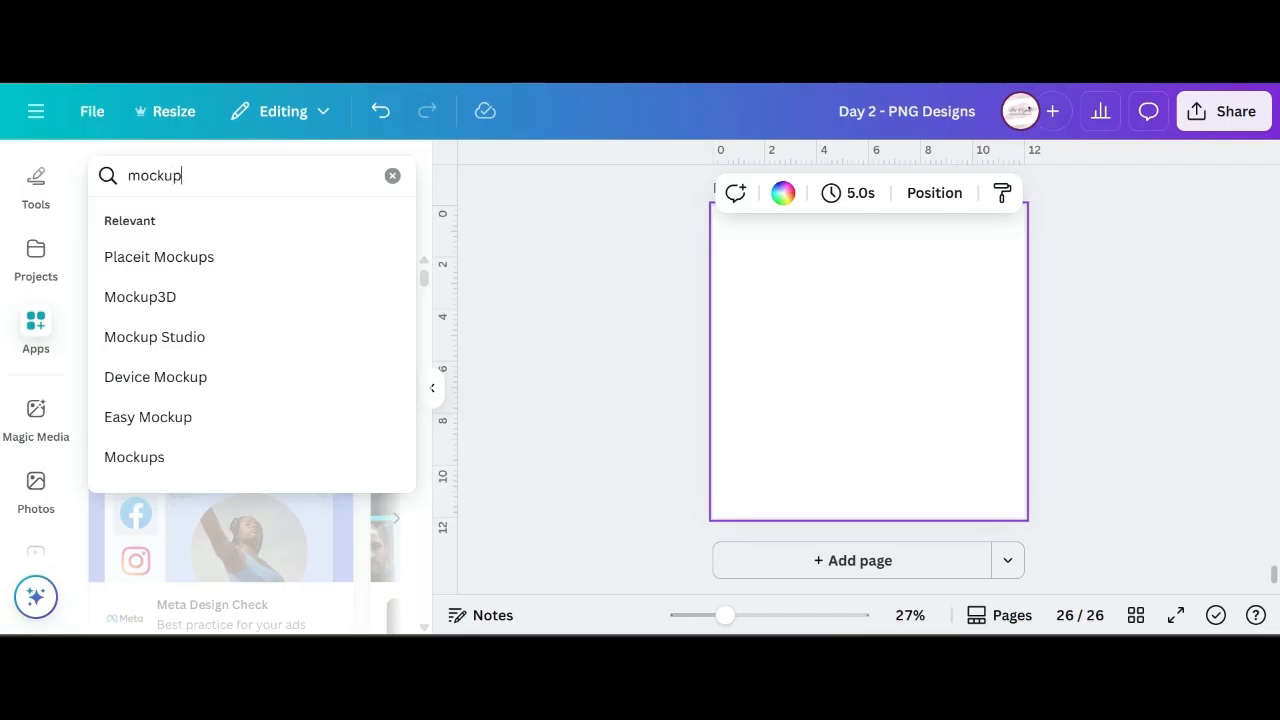
{"action": "left_click", "coordinate": [134, 457]}
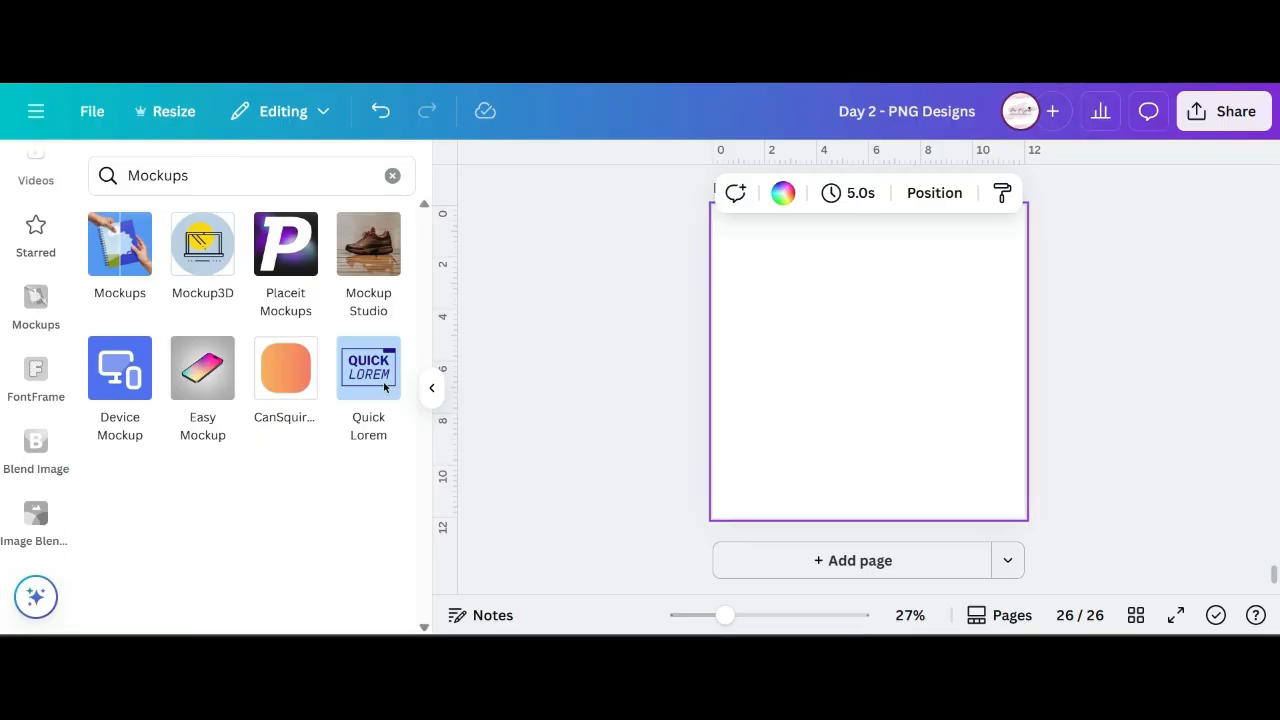
{"action": "left_click", "coordinate": [36, 300]}
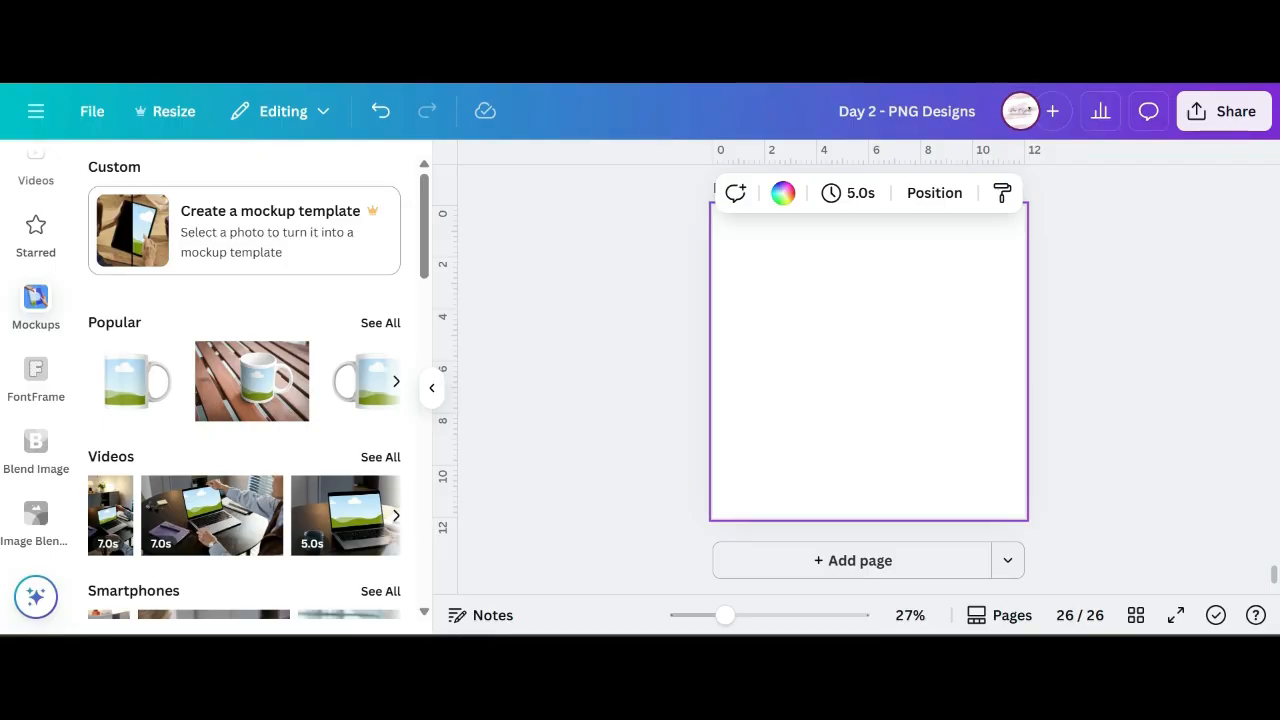
- Browse the mockup categories and show the full Apparel collection
{"action": "scroll", "coordinate": [245, 385], "scroll_direction": "down", "scroll_amount": 4}
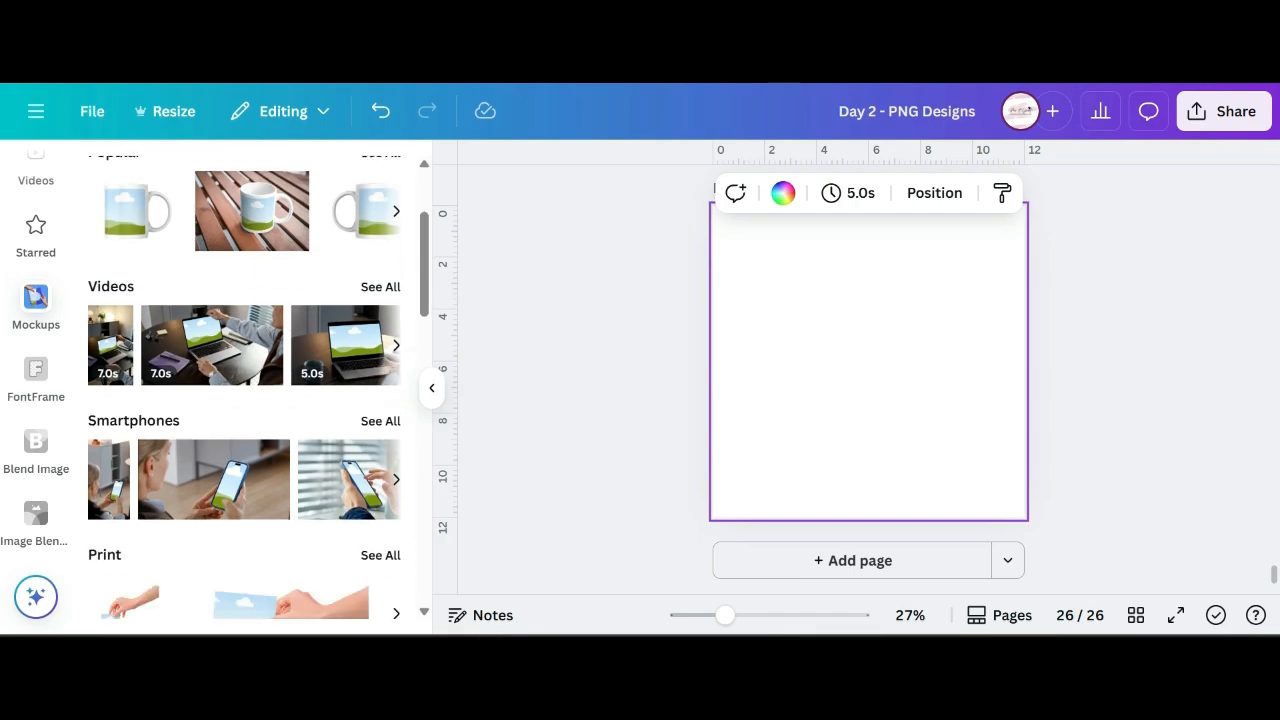
{"action": "scroll", "coordinate": [245, 385], "scroll_direction": "down", "scroll_amount": 1}
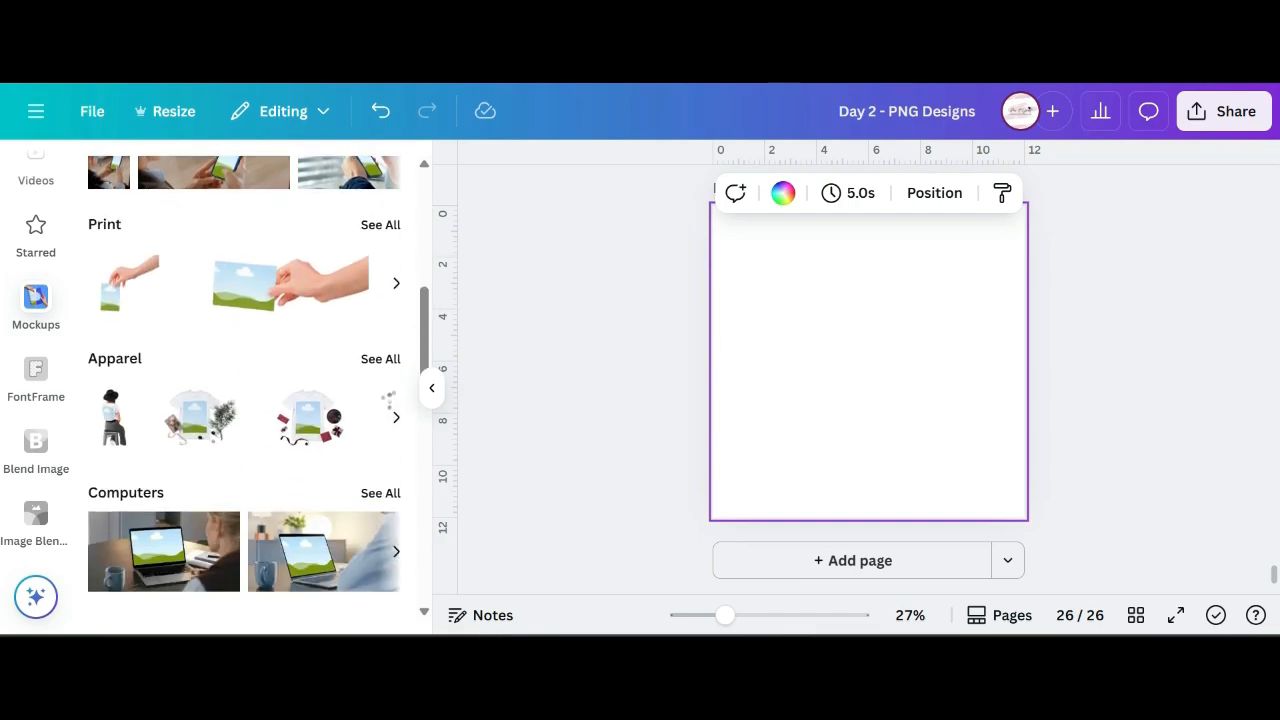
{"action": "scroll", "coordinate": [245, 385], "scroll_direction": "up", "scroll_amount": 4}
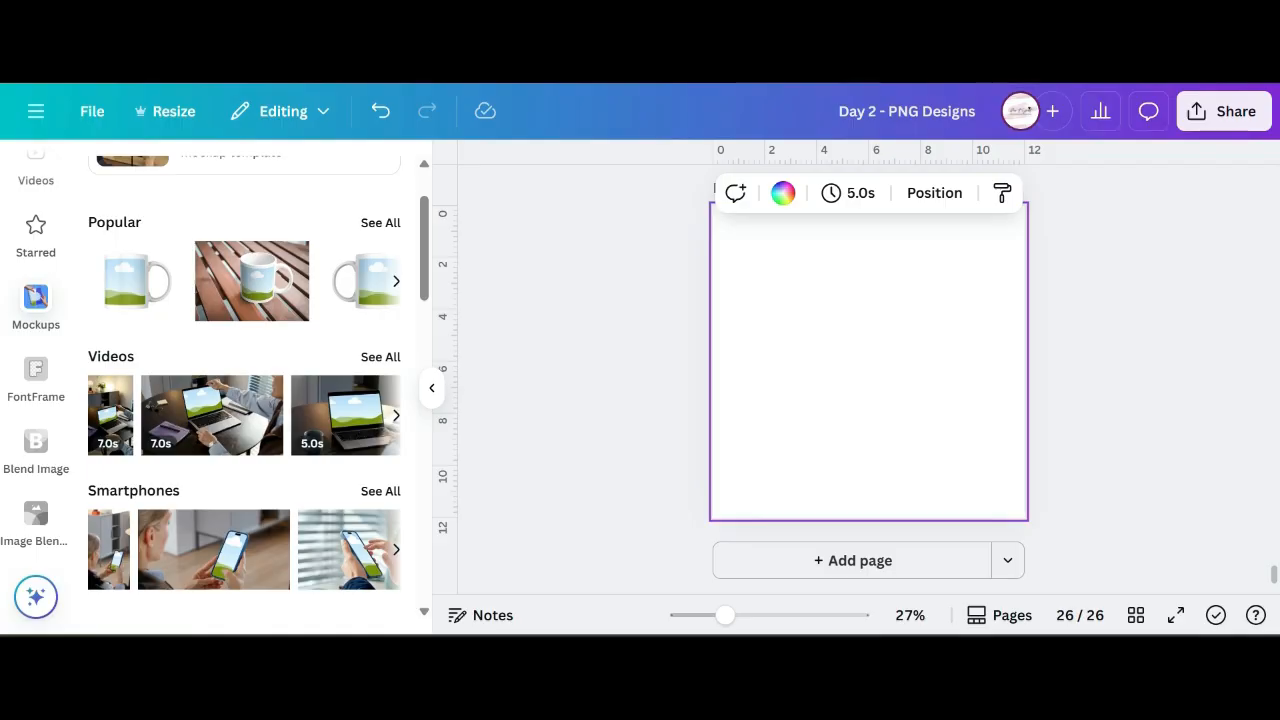
{"action": "scroll", "coordinate": [245, 385], "scroll_direction": "down", "scroll_amount": 2}
{"action": "scroll", "coordinate": [245, 385], "scroll_direction": "down", "scroll_amount": 1}
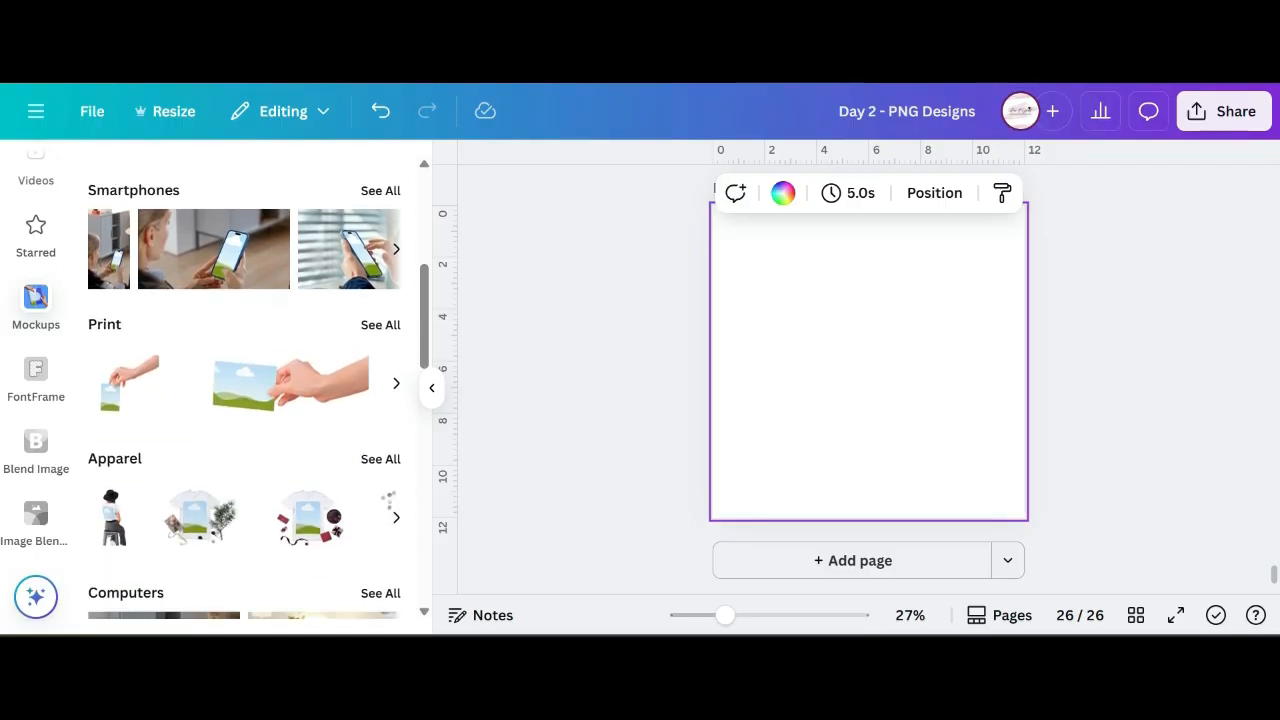
{"action": "scroll", "coordinate": [245, 385], "scroll_direction": "down", "scroll_amount": 1}
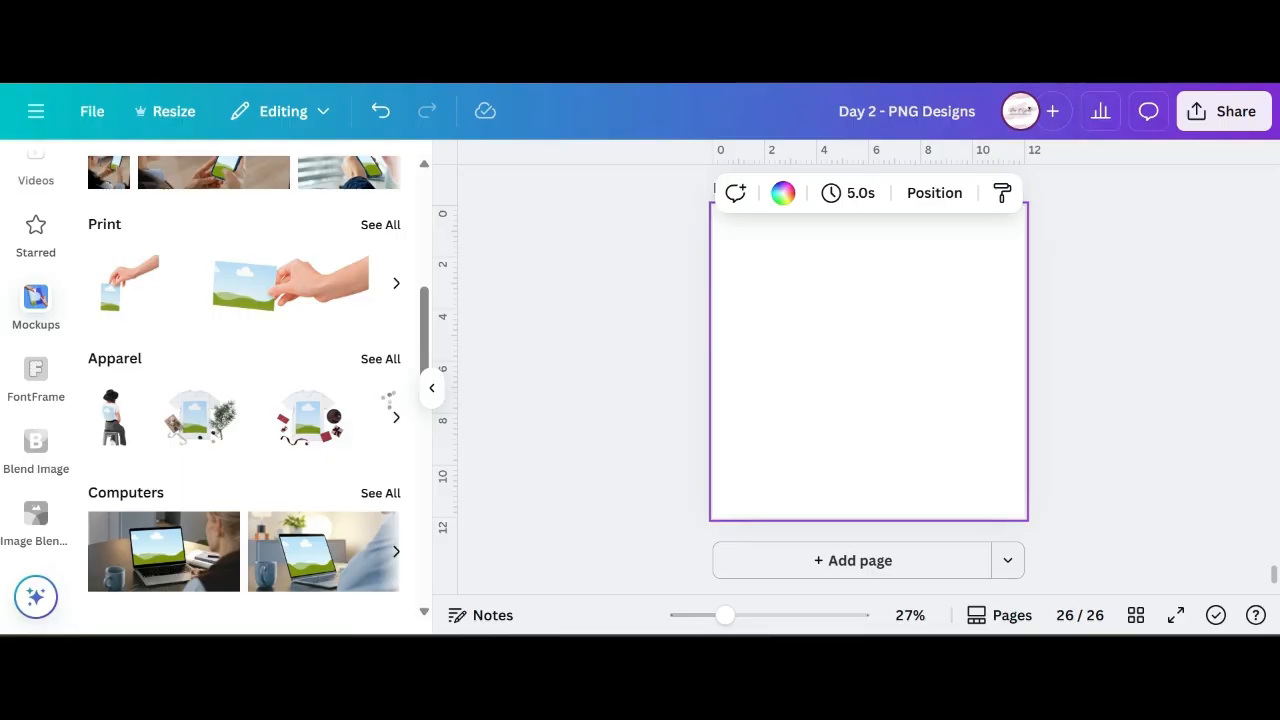
{"action": "left_click", "coordinate": [380, 359]}
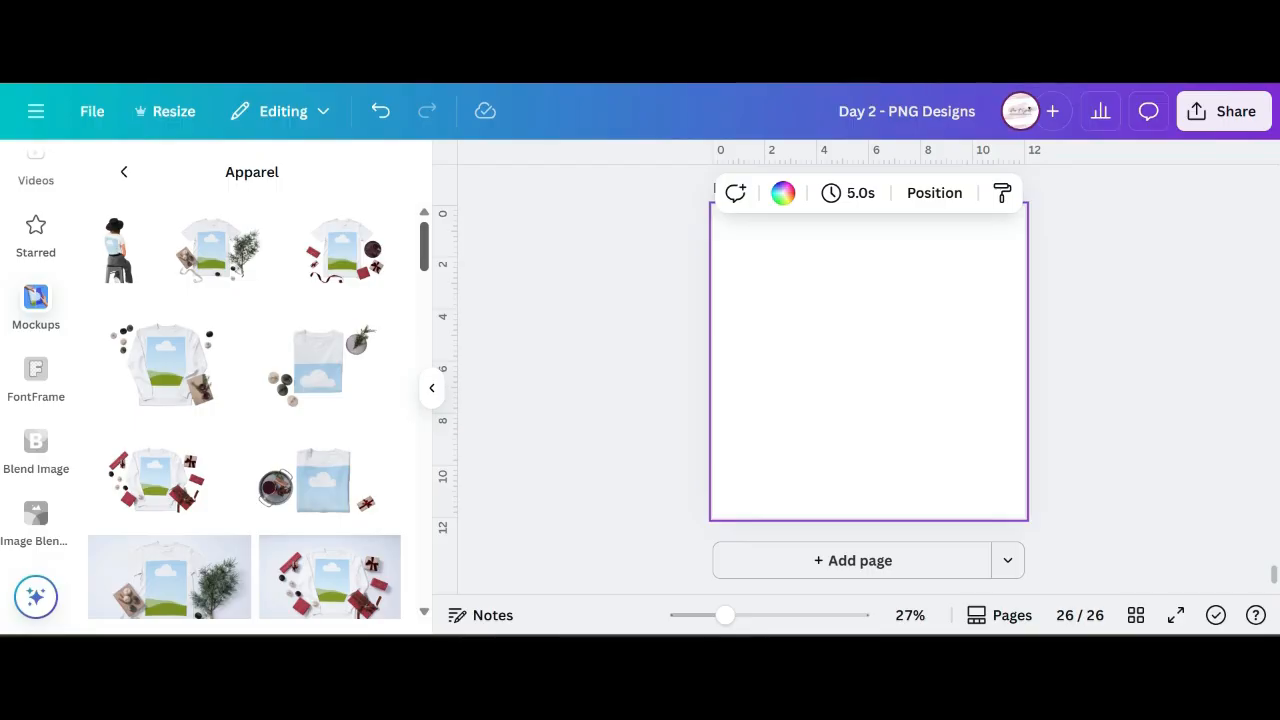
- Add the folded shirt mockup with the red garment beside it to blank page 26
{"action": "scroll", "coordinate": [250, 400], "scroll_direction": "down", "scroll_amount": 3}
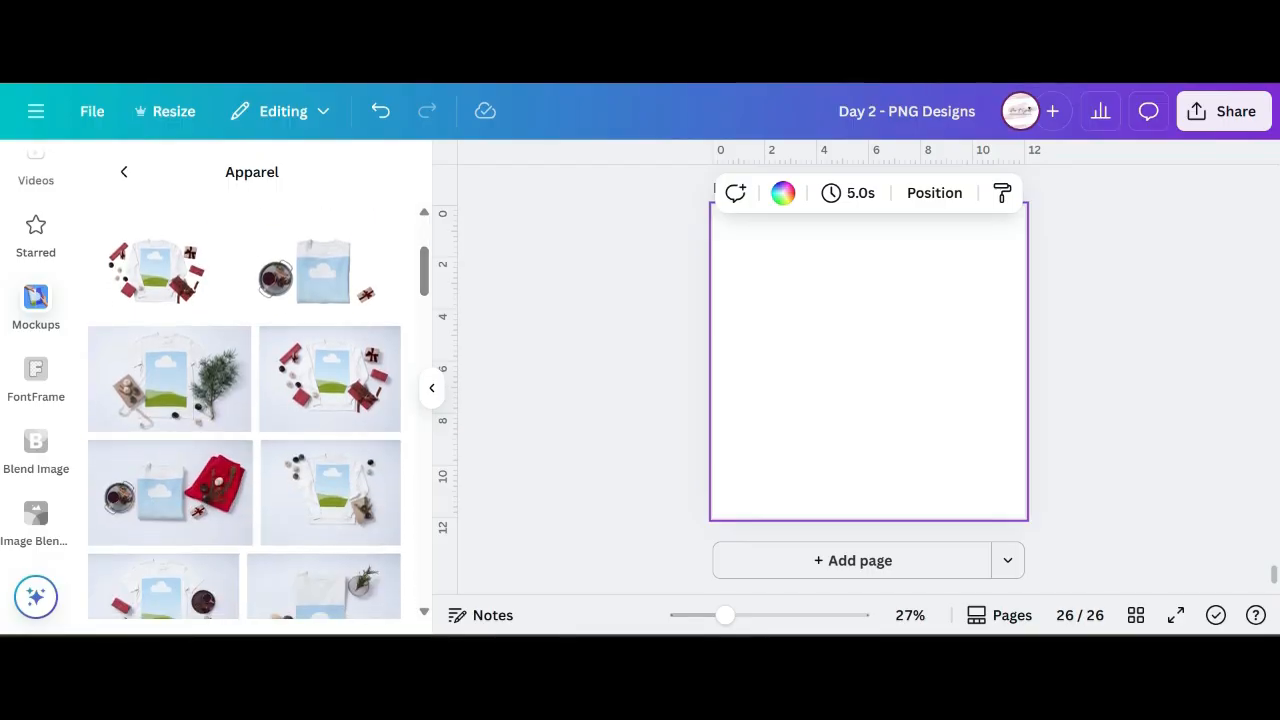
{"action": "scroll", "coordinate": [245, 420], "scroll_direction": "down", "scroll_amount": 1}
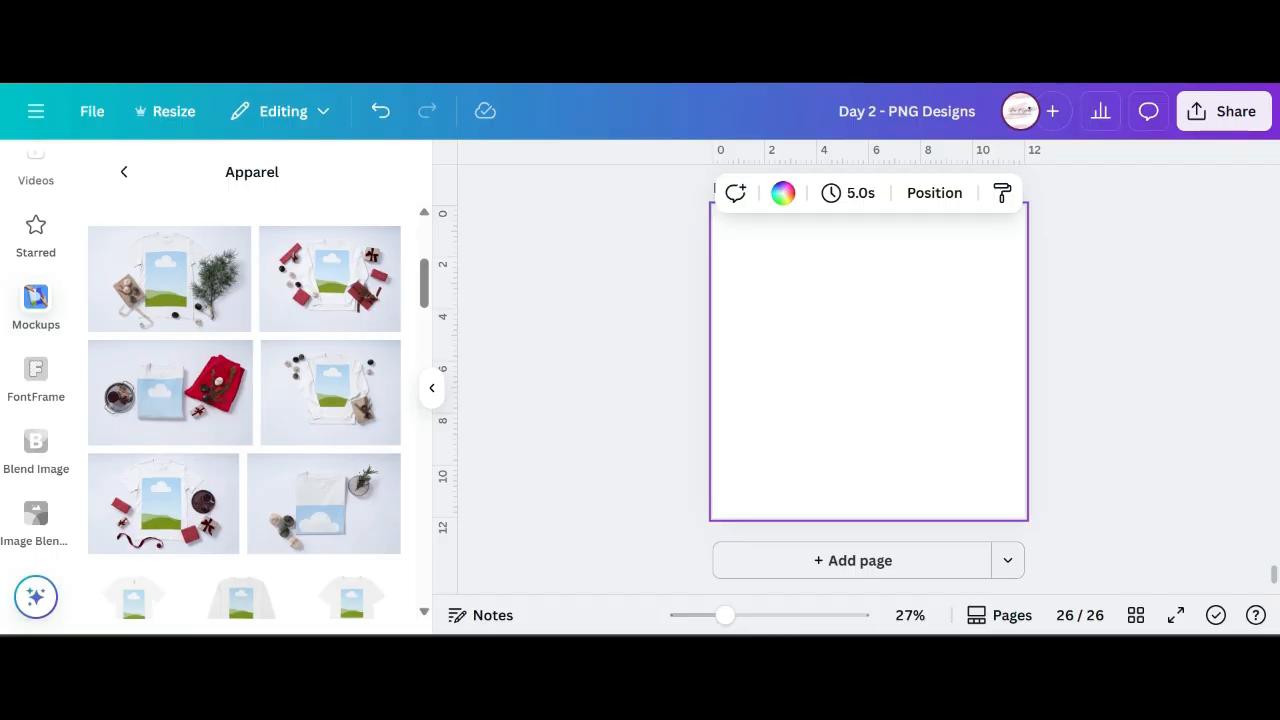
{"action": "left_click", "coordinate": [170, 392]}
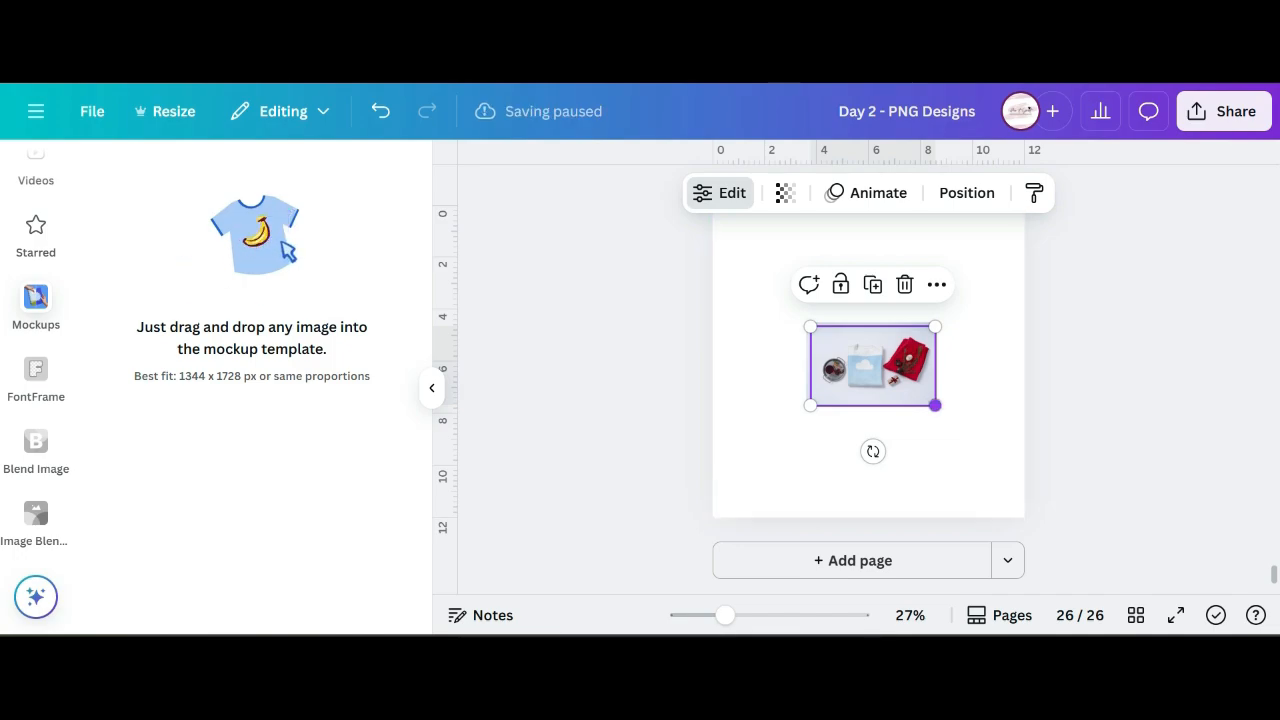
- Enlarge and reposition the mockup beyond the page edges so the folded shirt fills page 26
{"action": "left_click_drag", "start_coordinate": [934, 405], "coordinate": [1011, 454]}
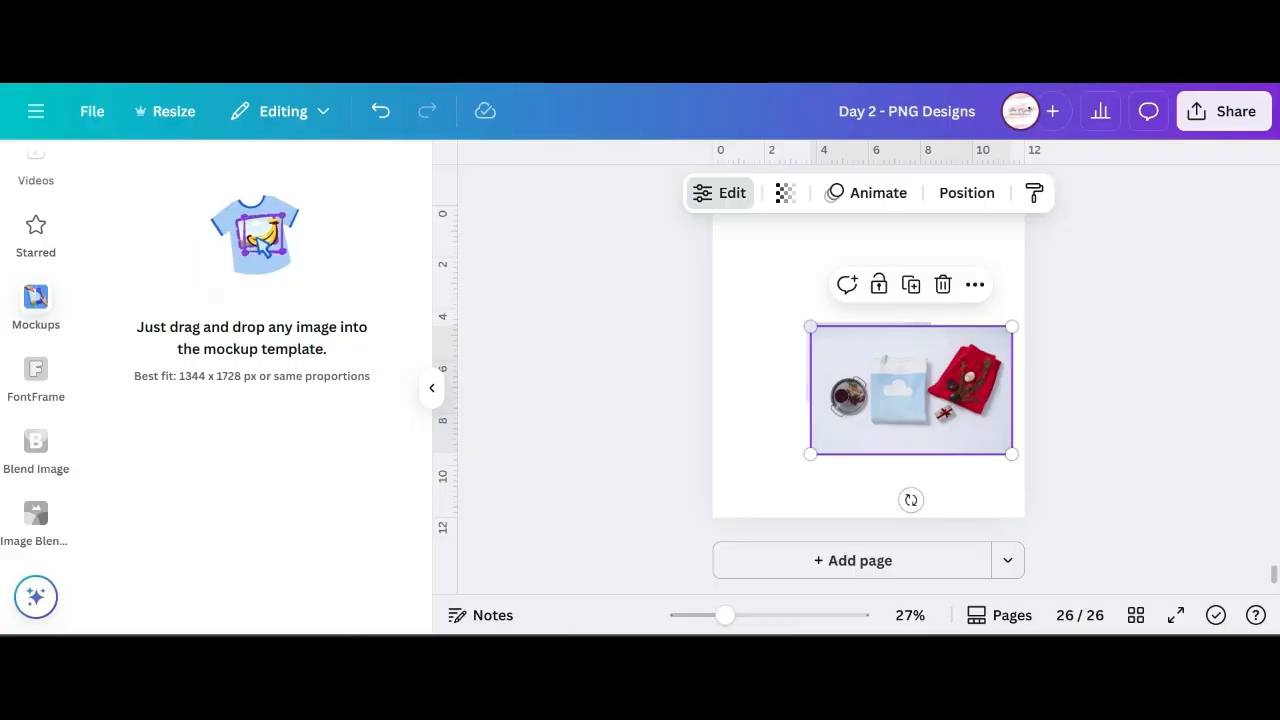
{"action": "left_click_drag", "start_coordinate": [811, 327], "coordinate": [596, 190]}
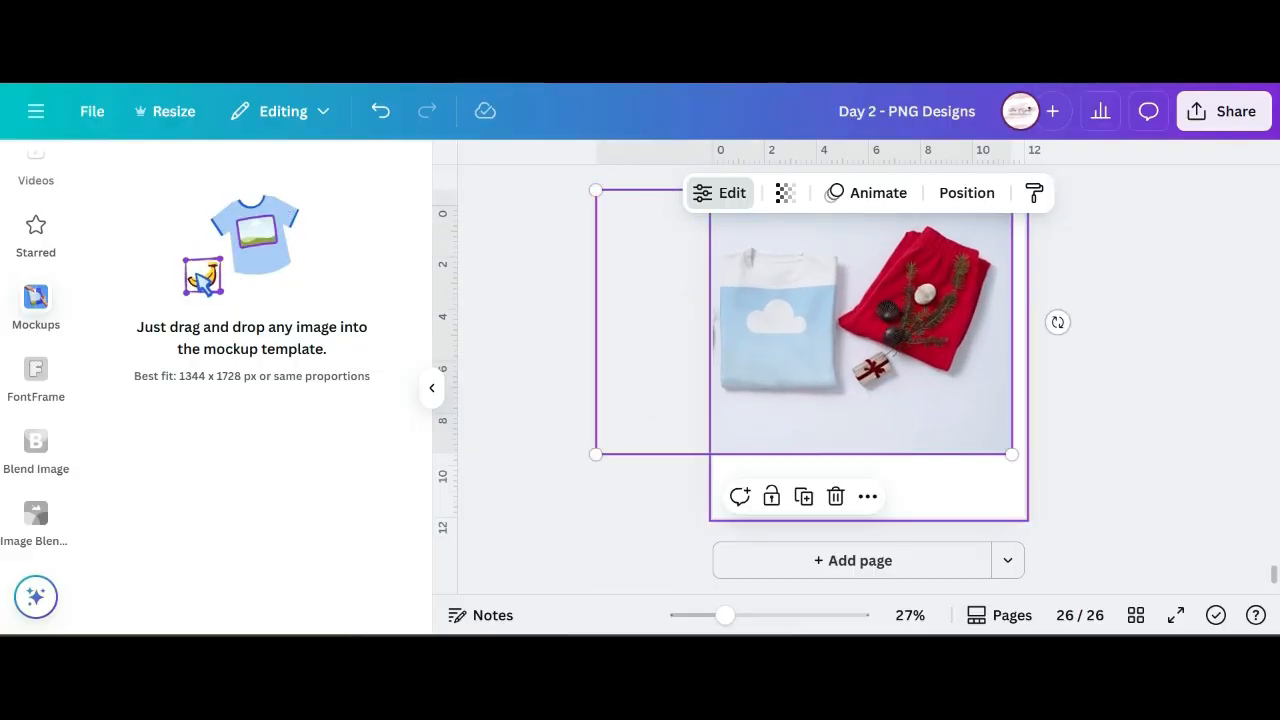
{"action": "left_click_drag", "start_coordinate": [1011, 454], "coordinate": [1265, 605]}
{"action": "left_click_drag", "start_coordinate": [905, 430], "coordinate": [856, 410]}
{"action": "left_click_drag", "start_coordinate": [547, 170], "coordinate": [471, 152]}
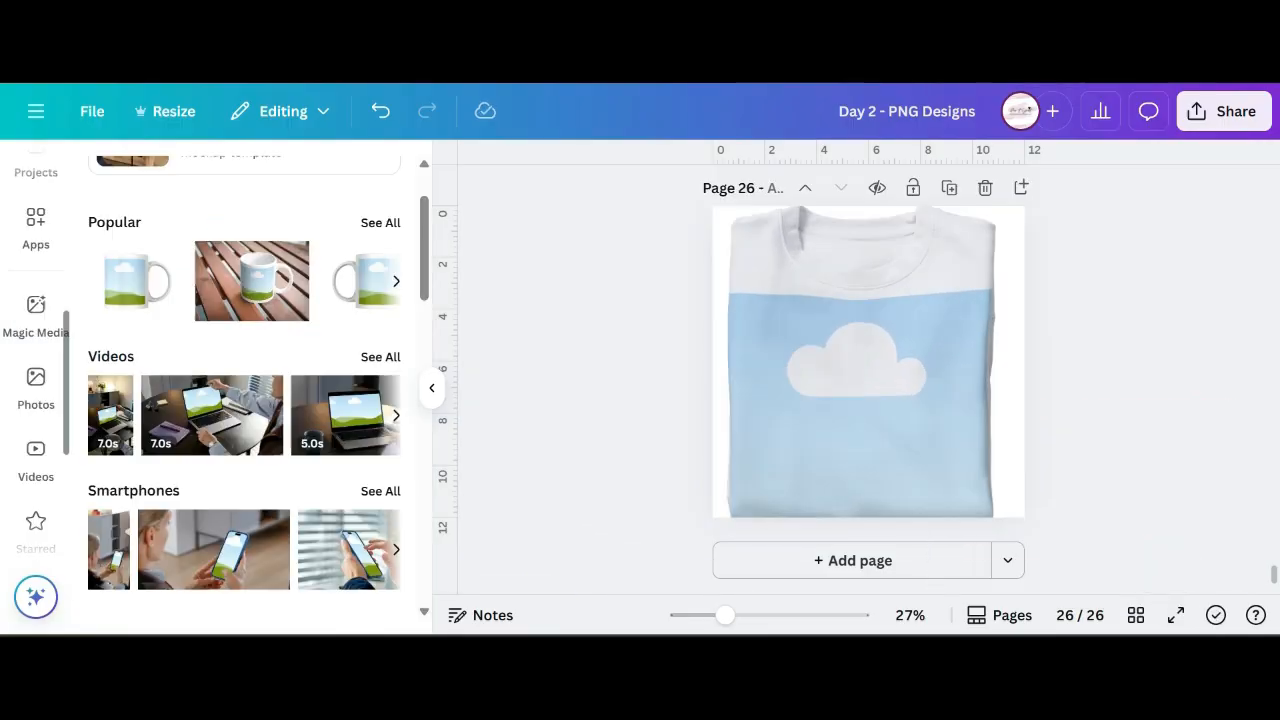
- Place the uploaded 1865 Juneteenth design into the folded shirt mockup on page 26
{"action": "scroll", "coordinate": [36, 390], "scroll_direction": "down", "scroll_amount": 3}
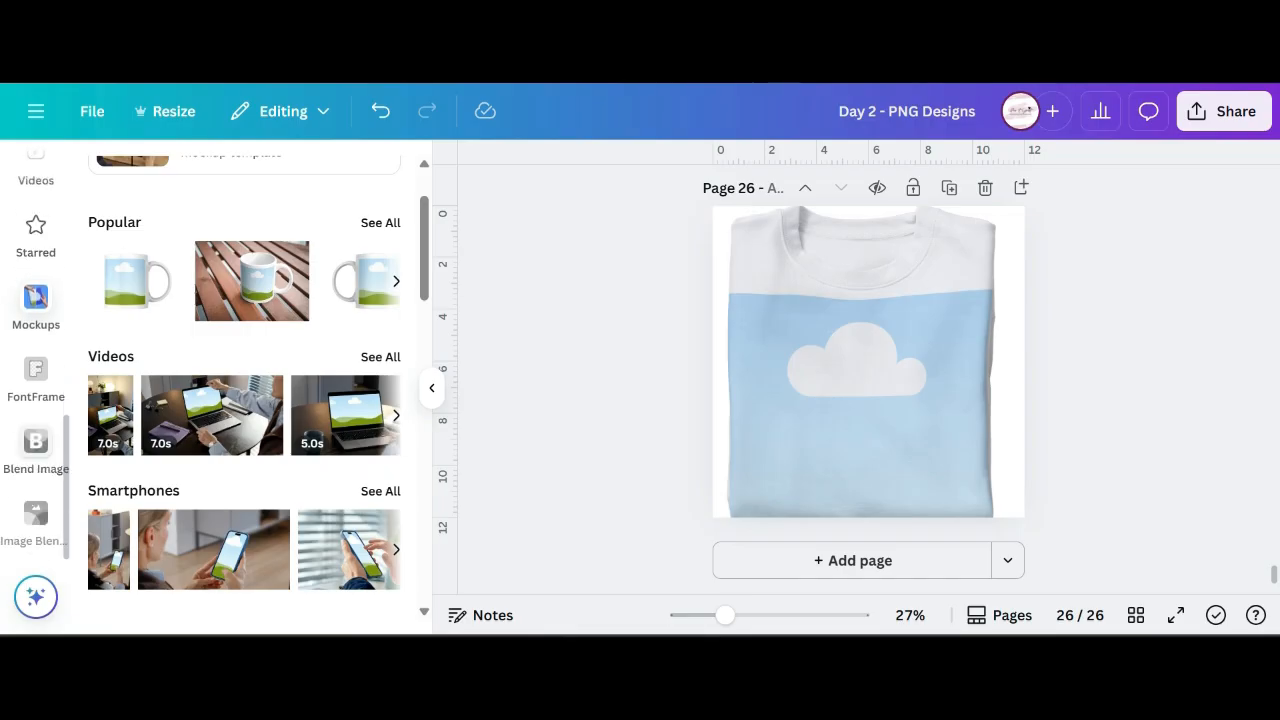
{"action": "scroll", "coordinate": [36, 390], "scroll_direction": "up", "scroll_amount": 4}
{"action": "scroll", "coordinate": [36, 390], "scroll_direction": "up", "scroll_amount": 3}
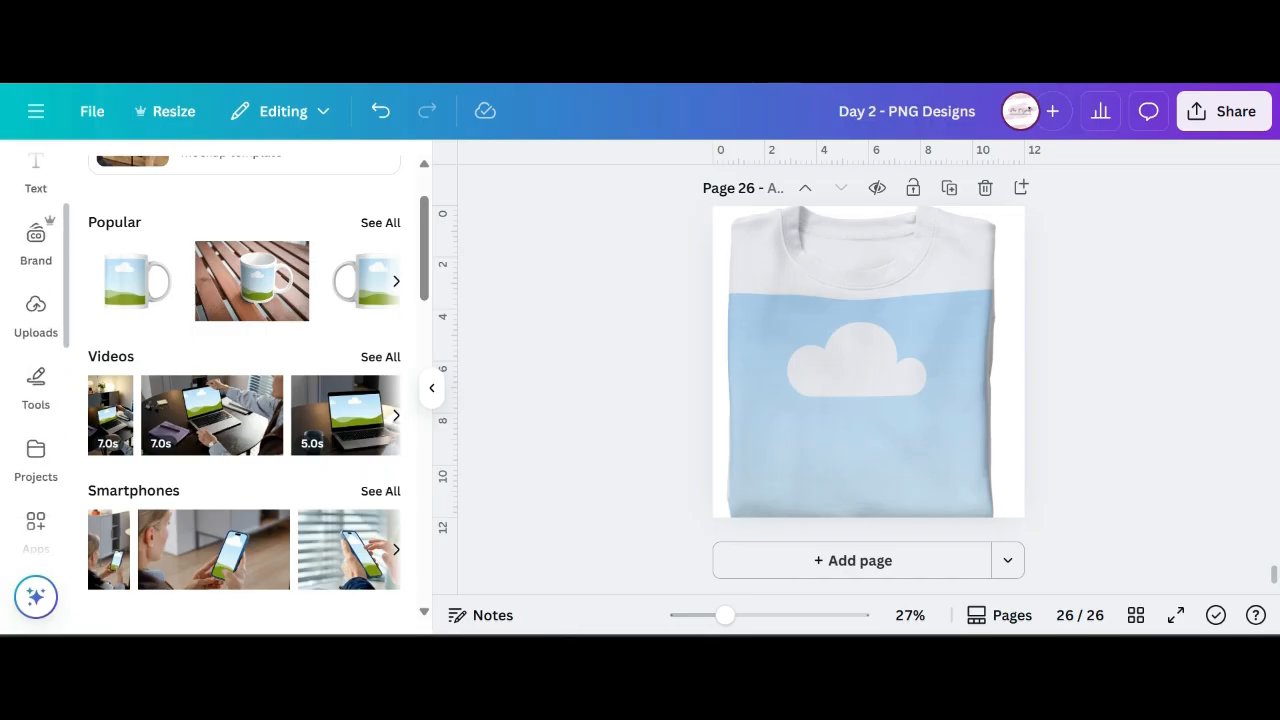
{"action": "left_click", "coordinate": [36, 310]}
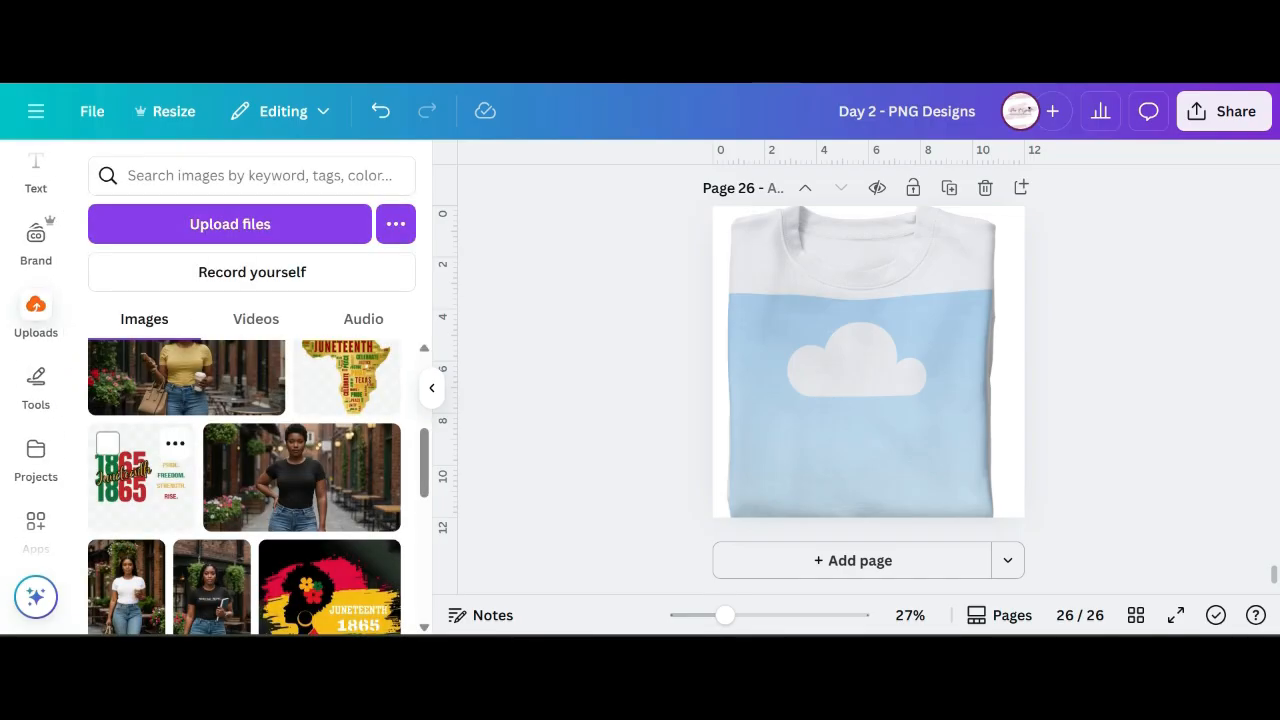
{"action": "left_click_drag", "start_coordinate": [142, 480], "coordinate": [840, 370]}
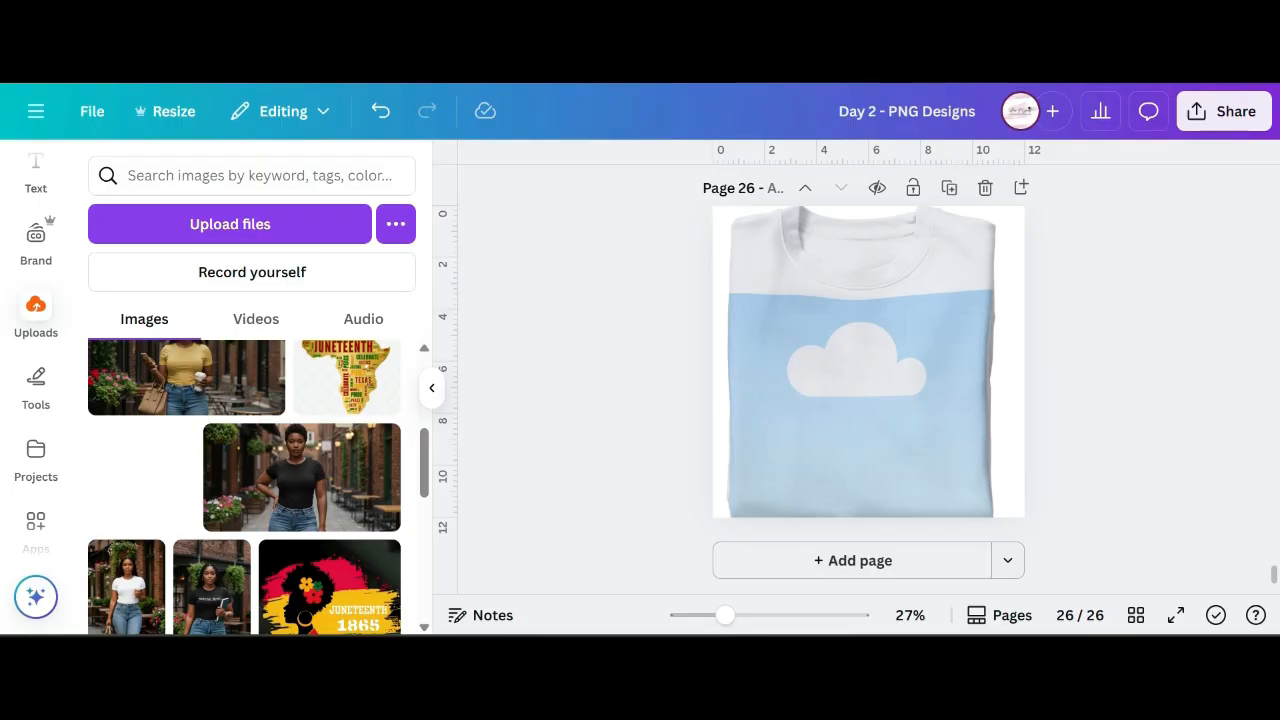
{"action": "left_click", "coordinate": [36, 460]}
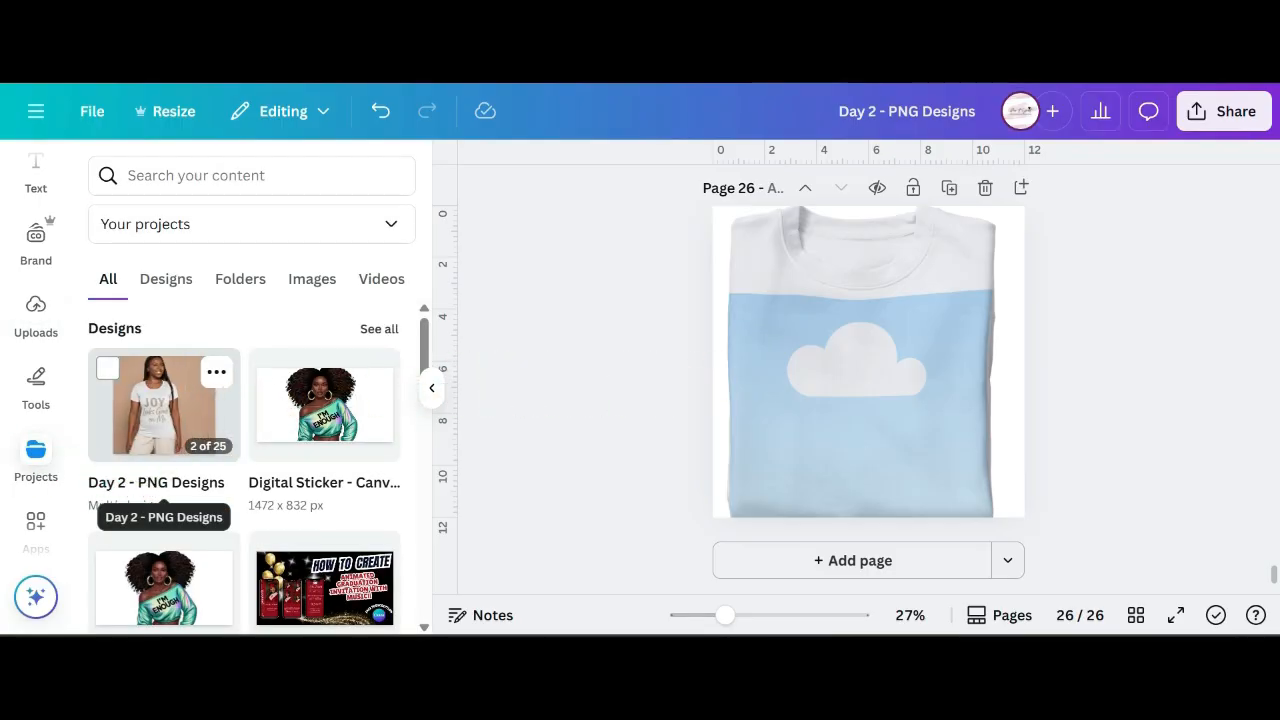
{"action": "left_click_drag", "start_coordinate": [164, 490], "coordinate": [830, 365]}
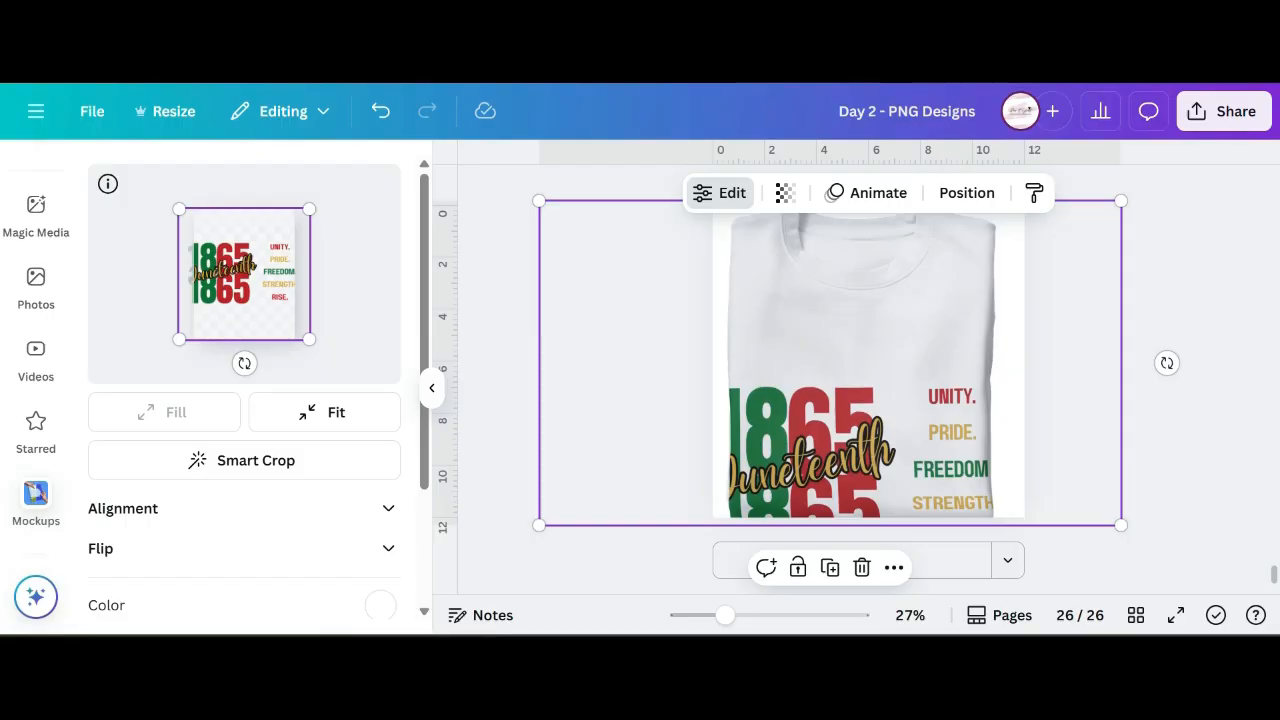
- Shrink the Juneteenth design and center it within the mockup's print area, applying the changes to the shirt
{"action": "left_click_drag", "start_coordinate": [244, 274], "coordinate": [252, 274]}
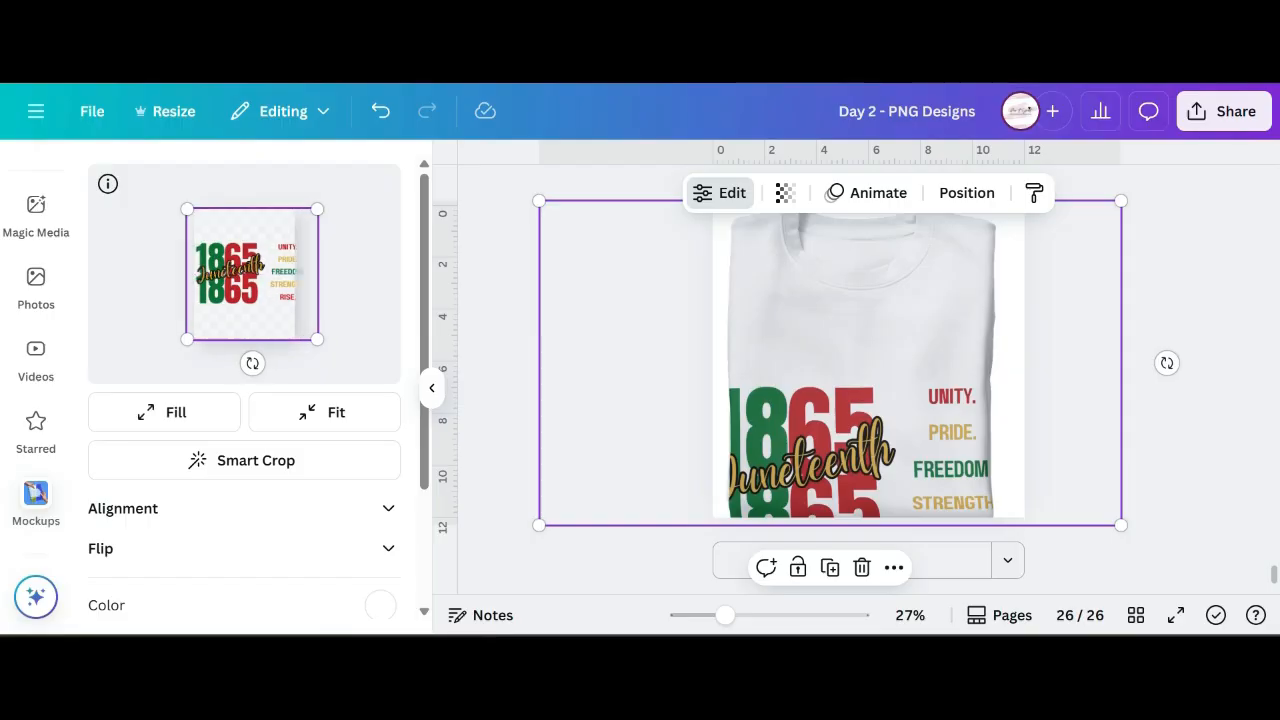
{"action": "left_click_drag", "start_coordinate": [317, 209], "coordinate": [281, 245]}
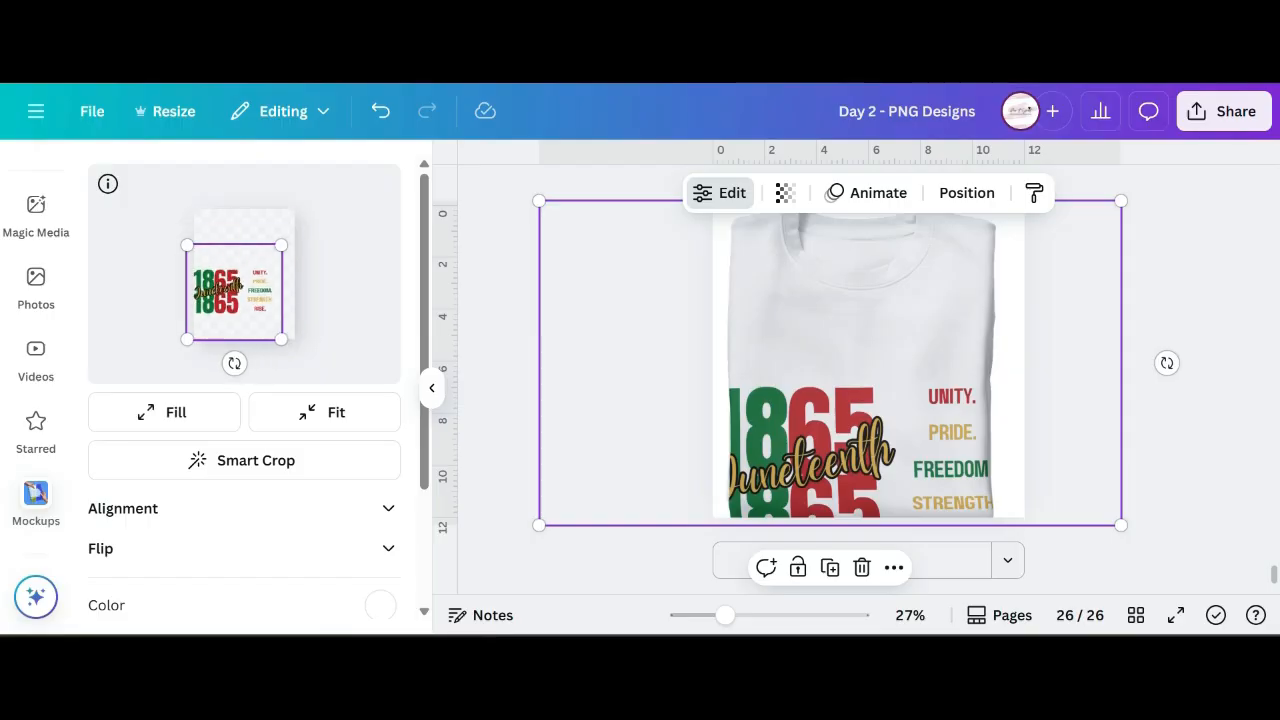
{"action": "left_click_drag", "start_coordinate": [234, 292], "coordinate": [241, 274]}
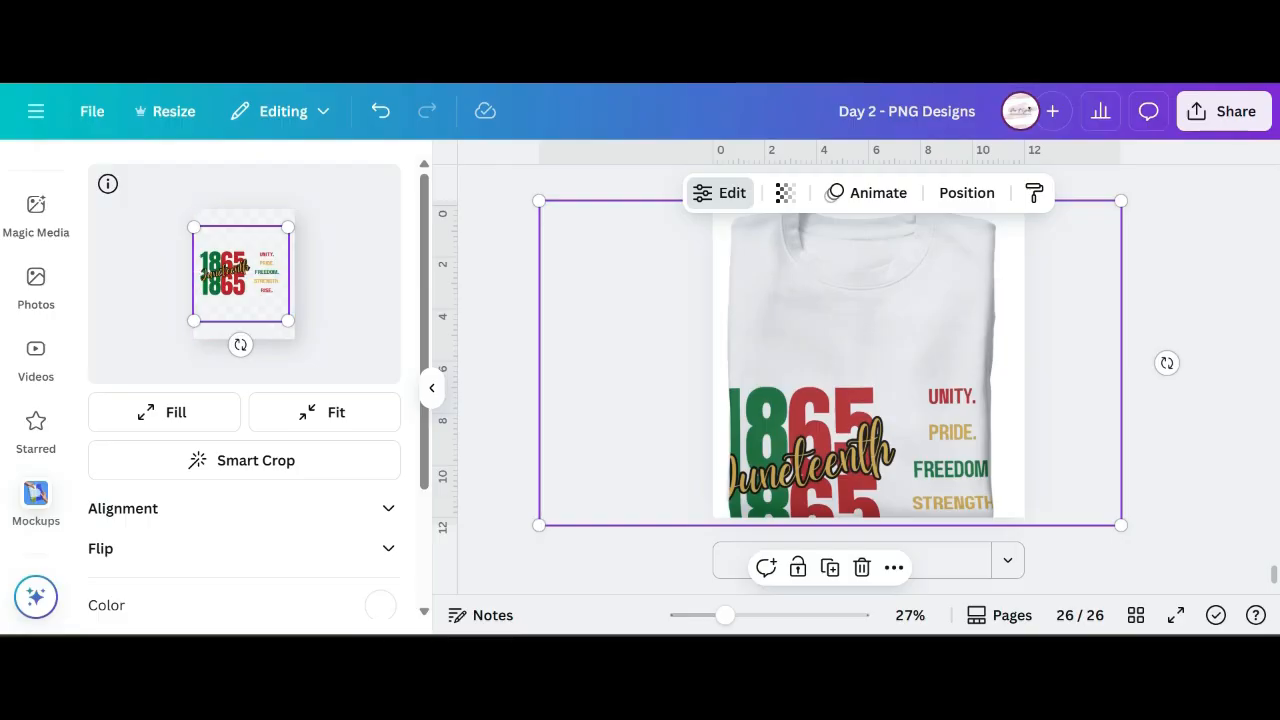
{"action": "scroll", "coordinate": [244, 450], "scroll_direction": "down", "scroll_amount": 3}
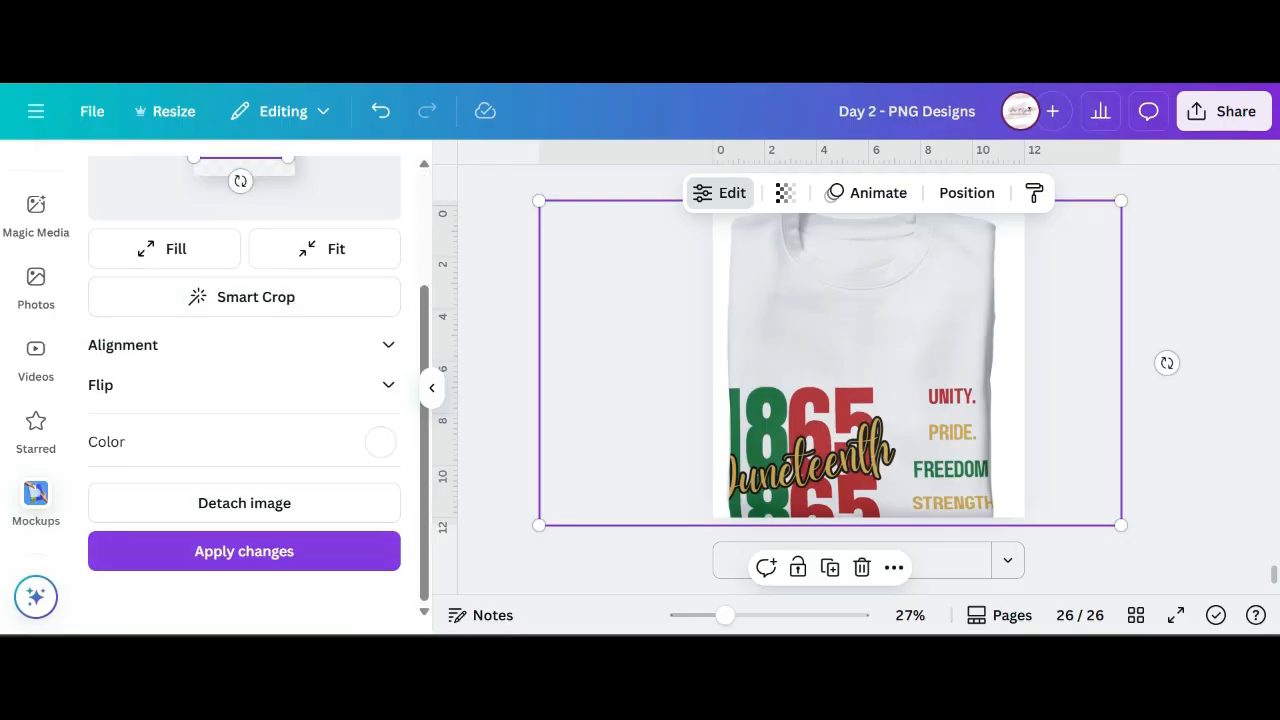
{"action": "left_click", "coordinate": [244, 551]}
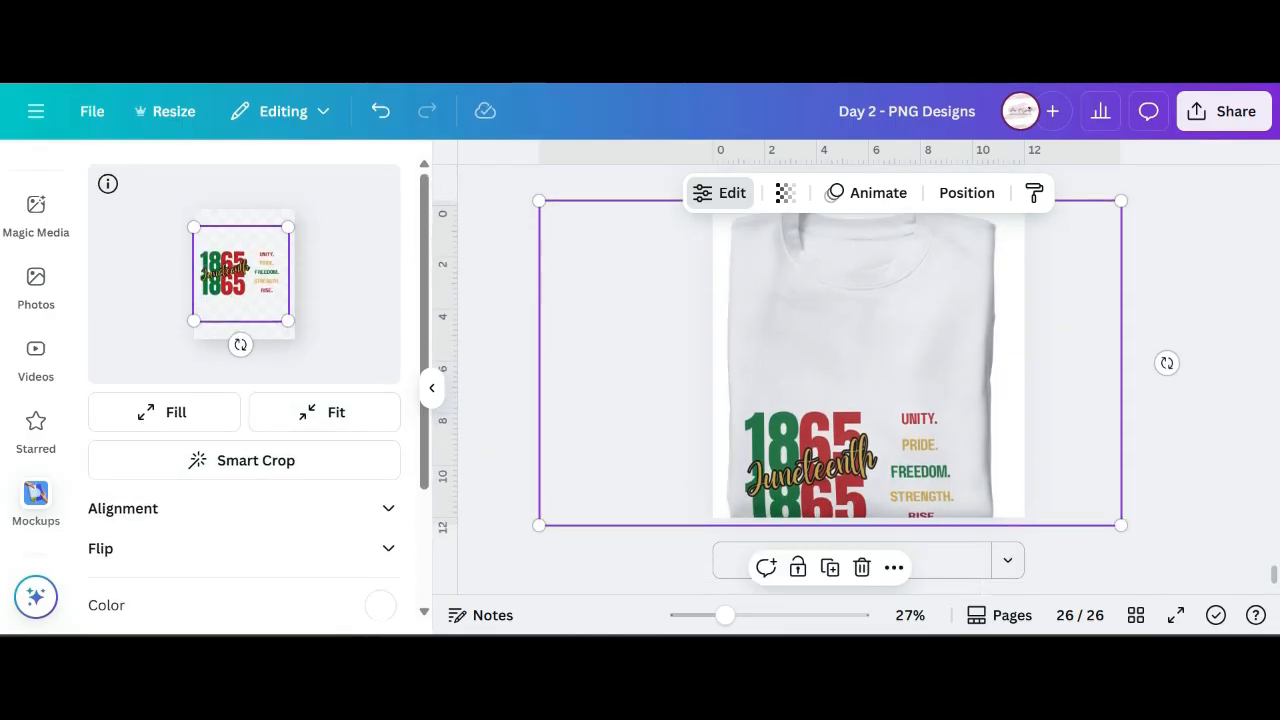
- Move the Juneteenth design up to the shirt's chest, apply the changes and deselect the mockup
{"action": "left_click_drag", "start_coordinate": [241, 274], "coordinate": [245, 240]}
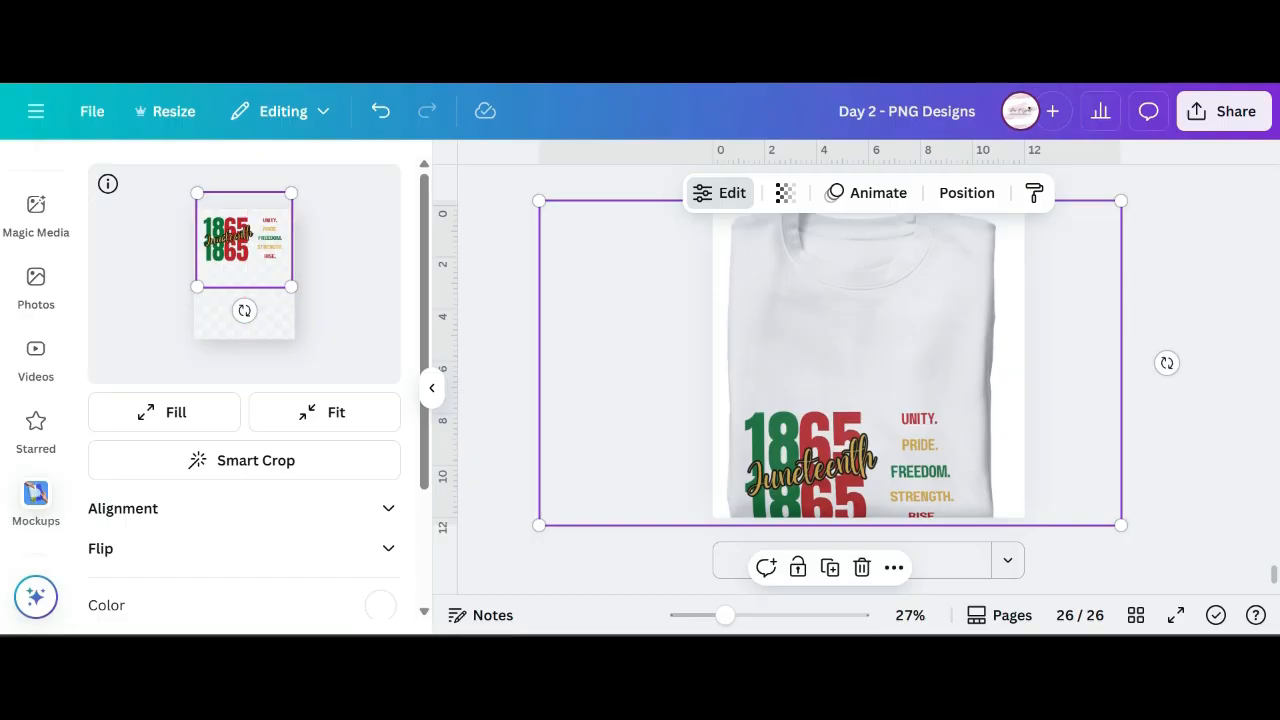
{"action": "scroll", "coordinate": [245, 400], "scroll_direction": "down", "scroll_amount": 3}
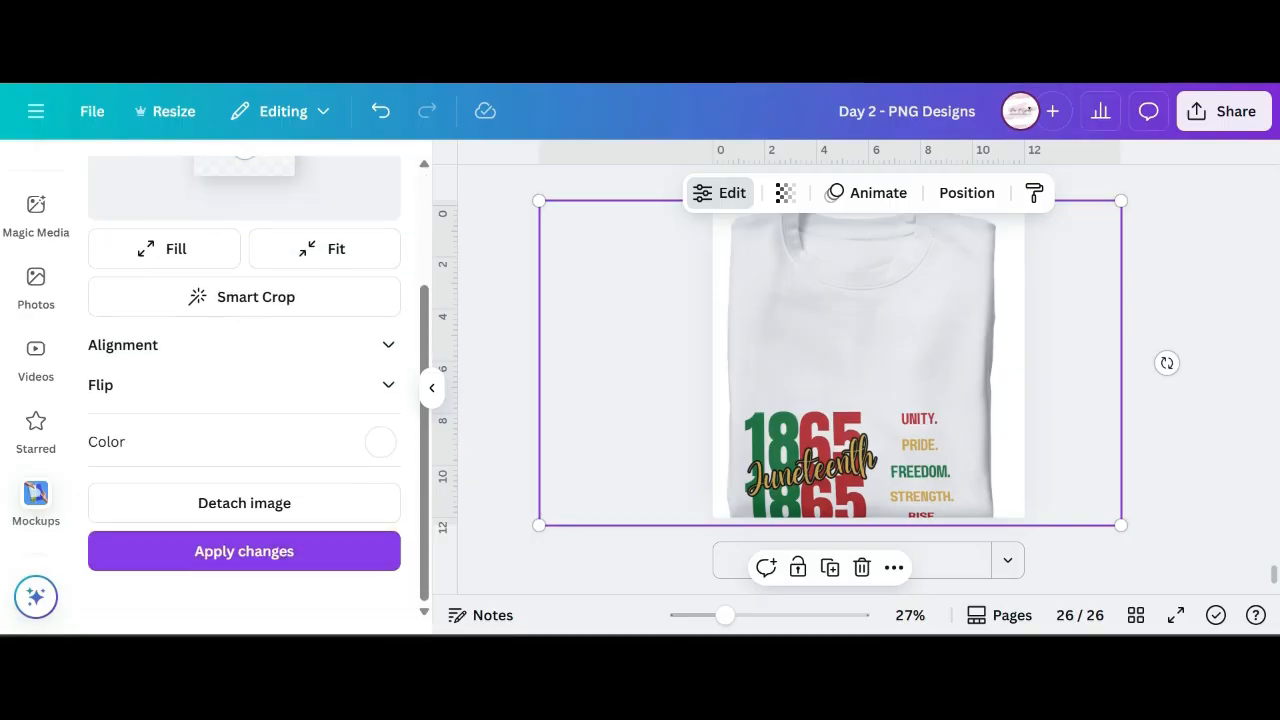
{"action": "left_click", "coordinate": [244, 551]}
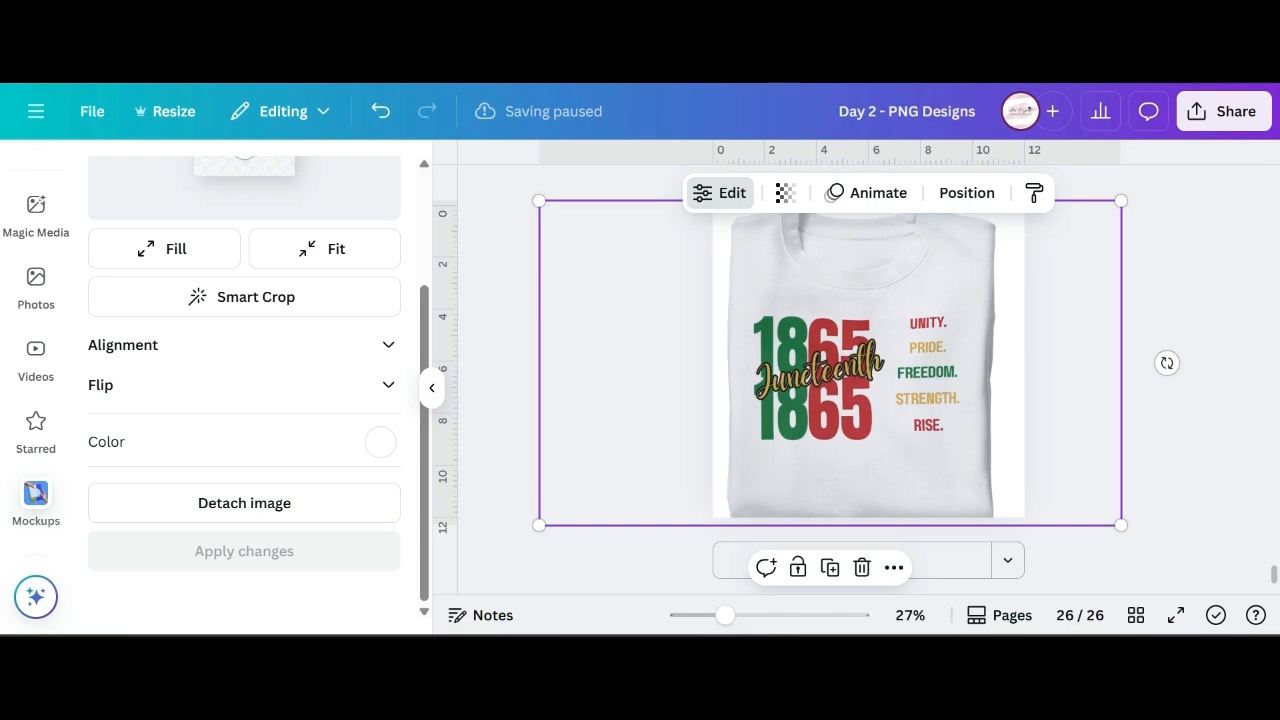
{"action": "scroll", "coordinate": [830, 400], "scroll_direction": "up", "scroll_amount": 2}
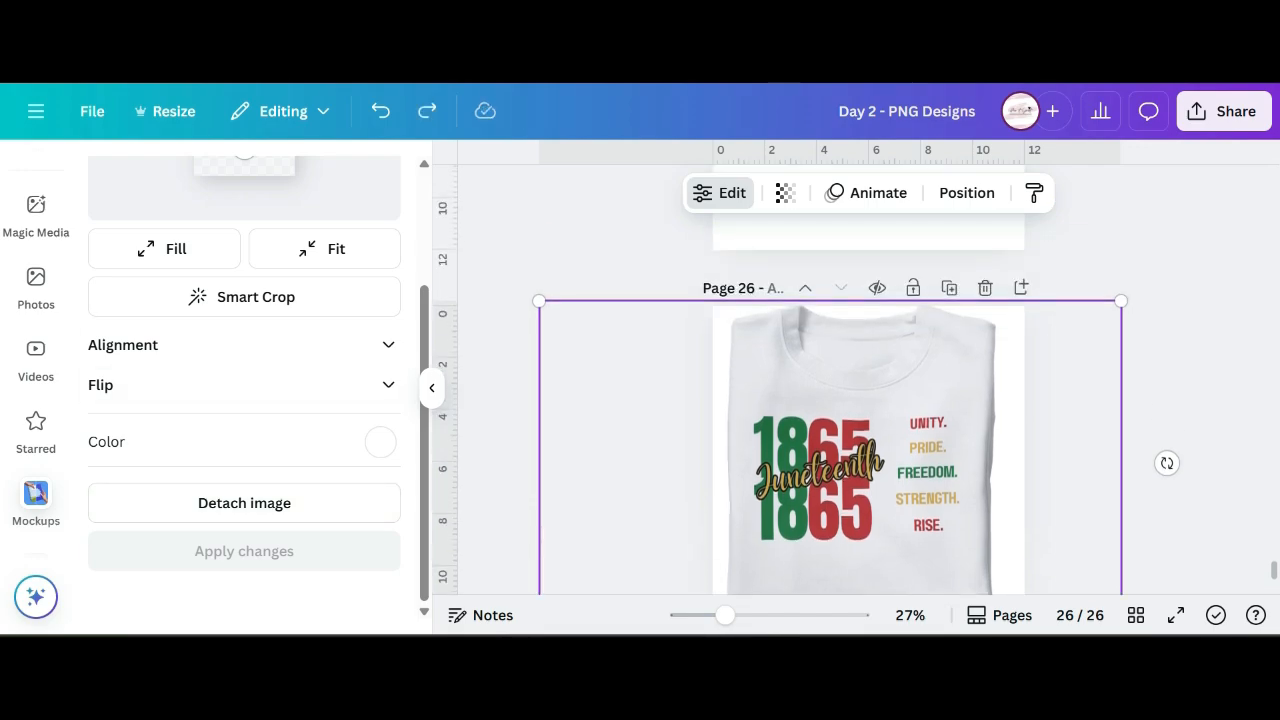
{"action": "key", "text": "Escape"}
{"action": "scroll", "coordinate": [830, 400], "scroll_direction": "down", "scroll_amount": 2}
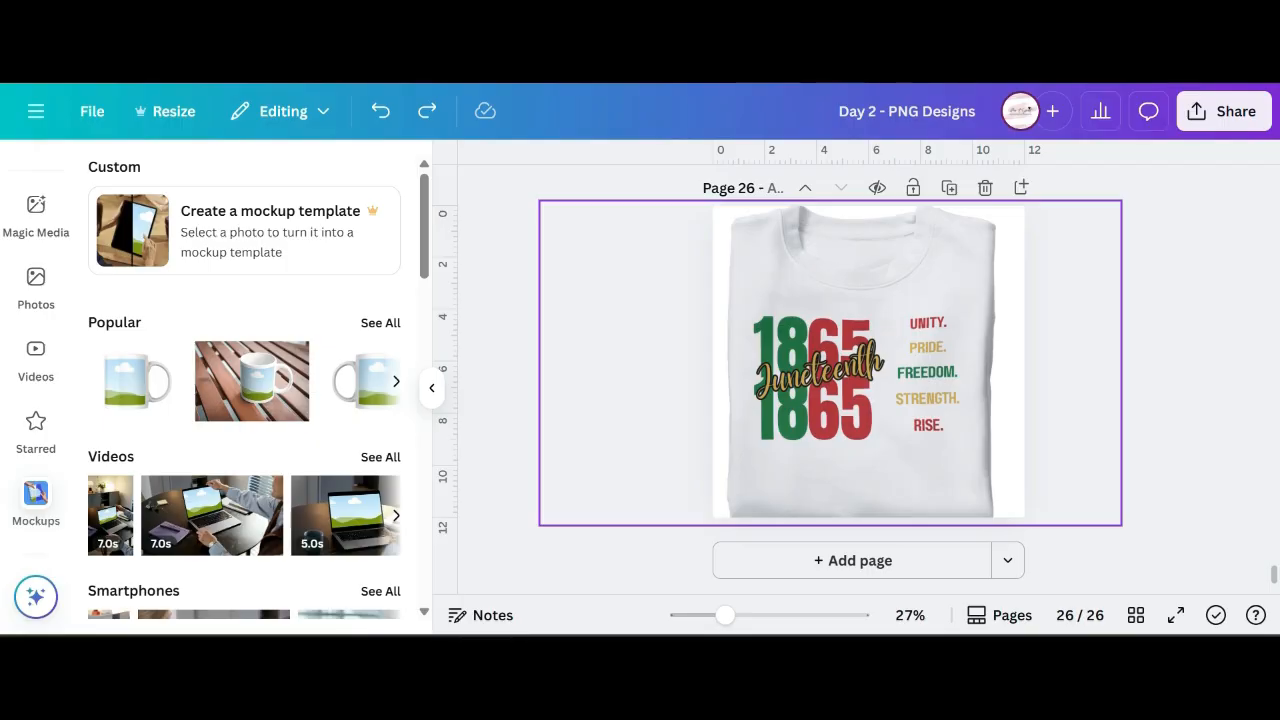
- Recolor the folded shirt mockup on page 26 to black from the document colors and apply the changes
{"action": "scroll", "coordinate": [830, 400], "scroll_direction": "up", "scroll_amount": 2}
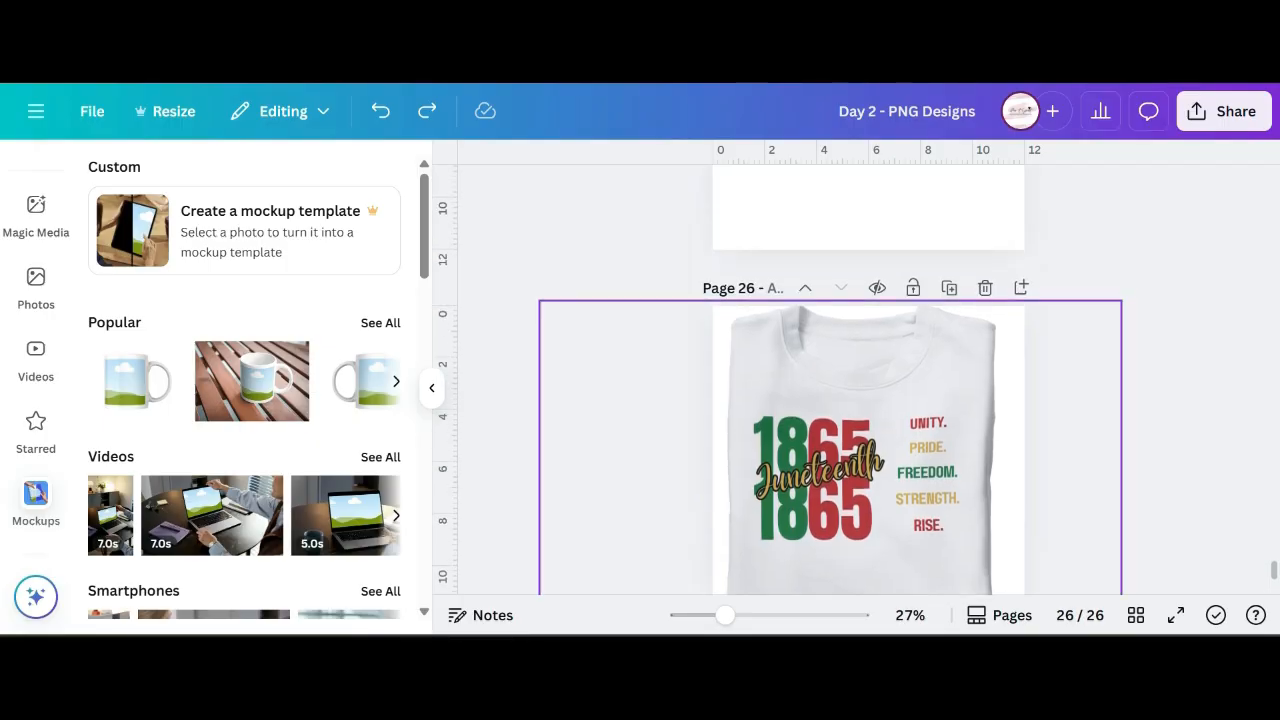
{"action": "scroll", "coordinate": [830, 400], "scroll_direction": "down", "scroll_amount": 1}
{"action": "left_click", "coordinate": [830, 375]}
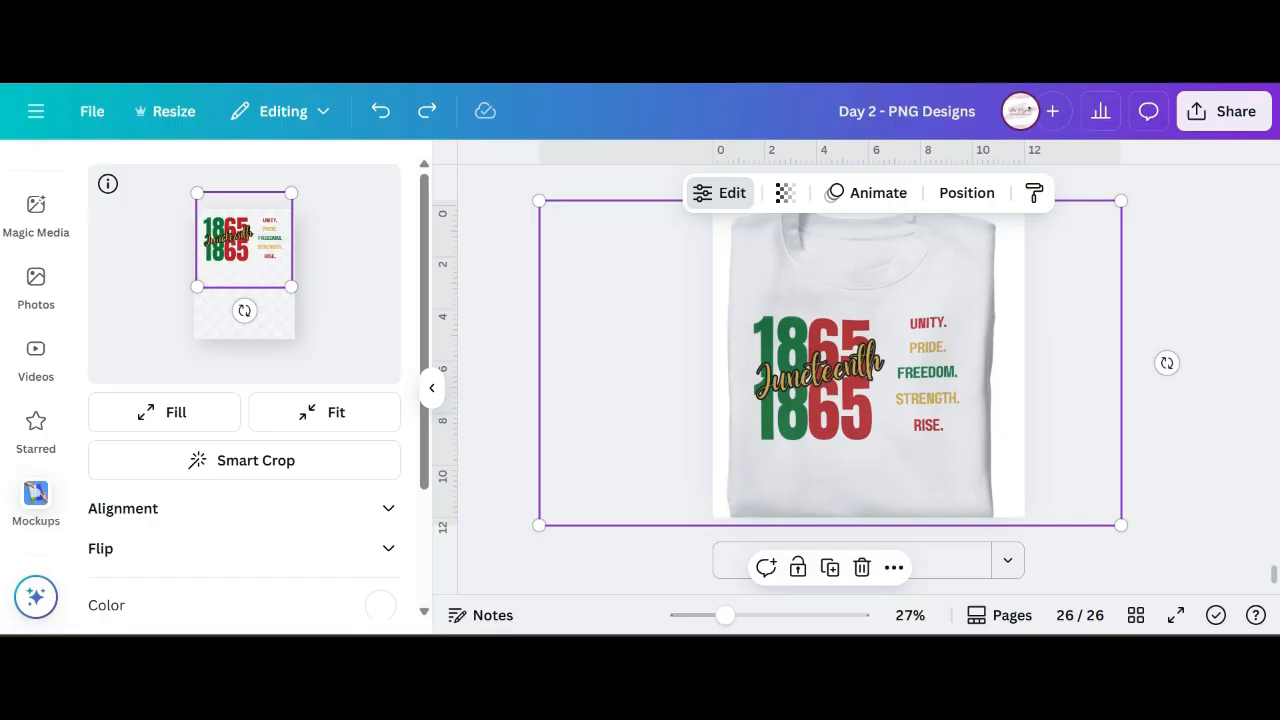
{"action": "scroll", "coordinate": [244, 400], "scroll_direction": "down", "scroll_amount": 3}
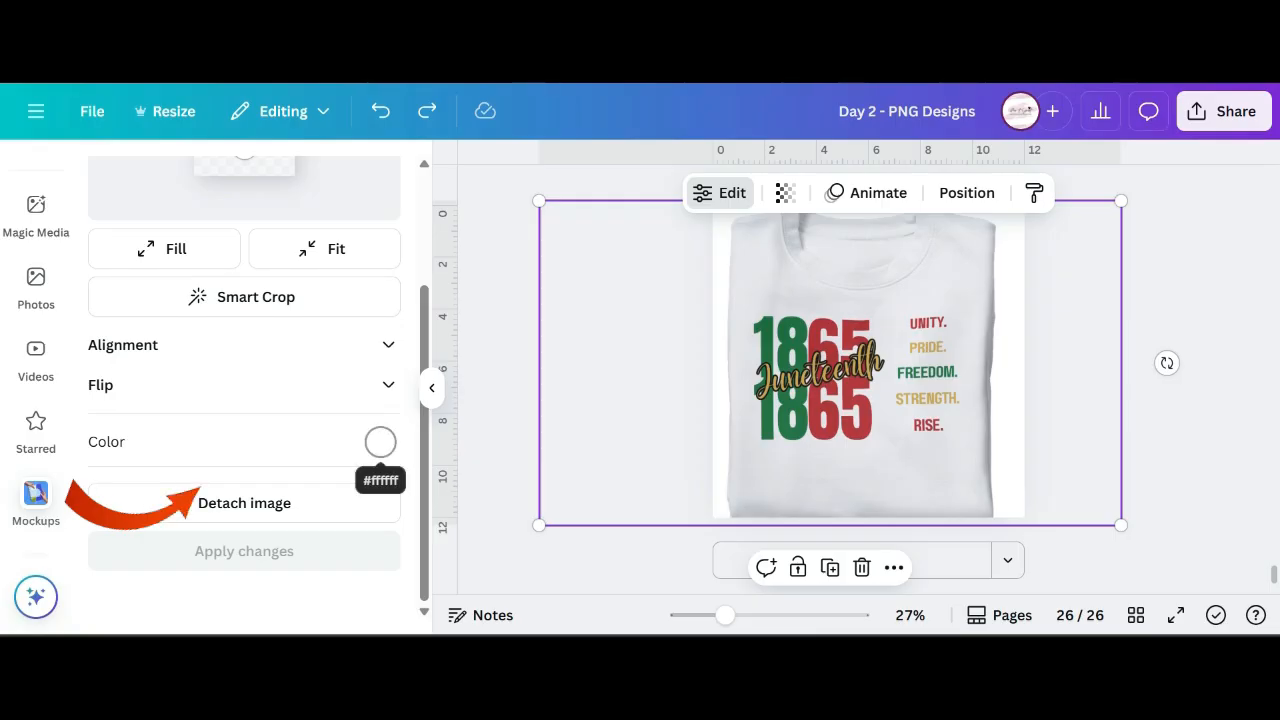
{"action": "left_click", "coordinate": [380, 441]}
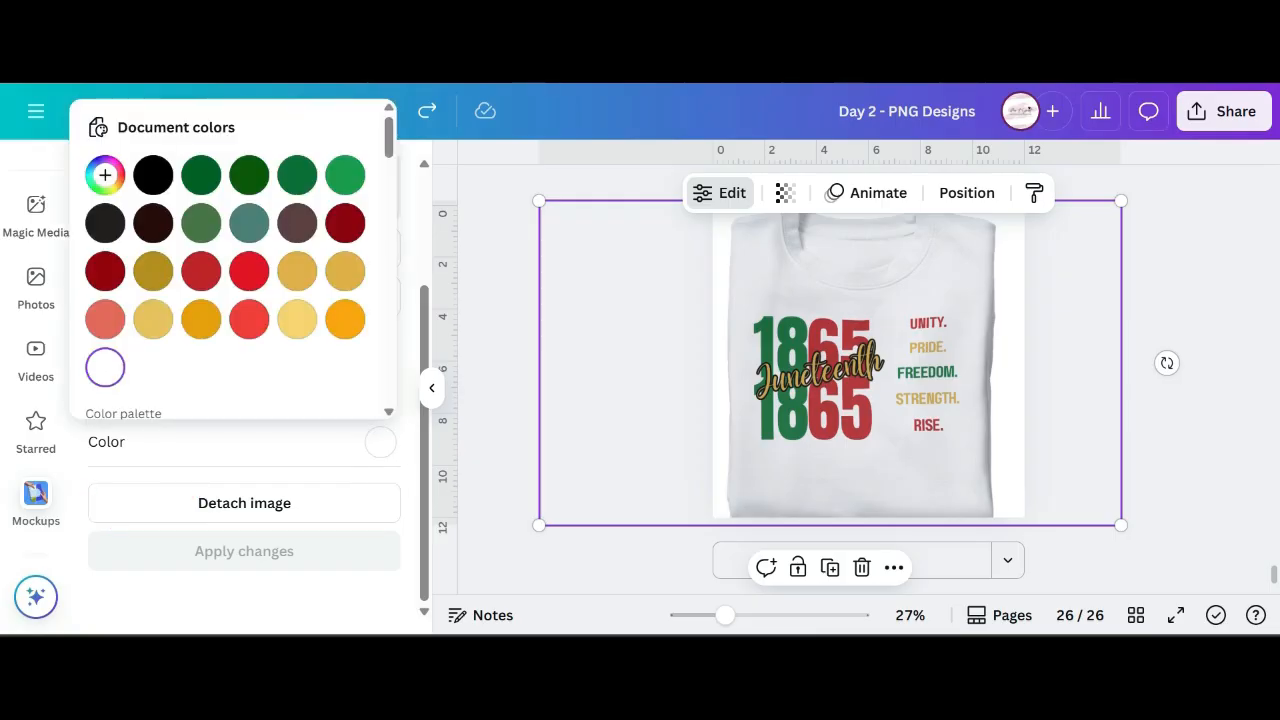
{"action": "left_click", "coordinate": [153, 175]}
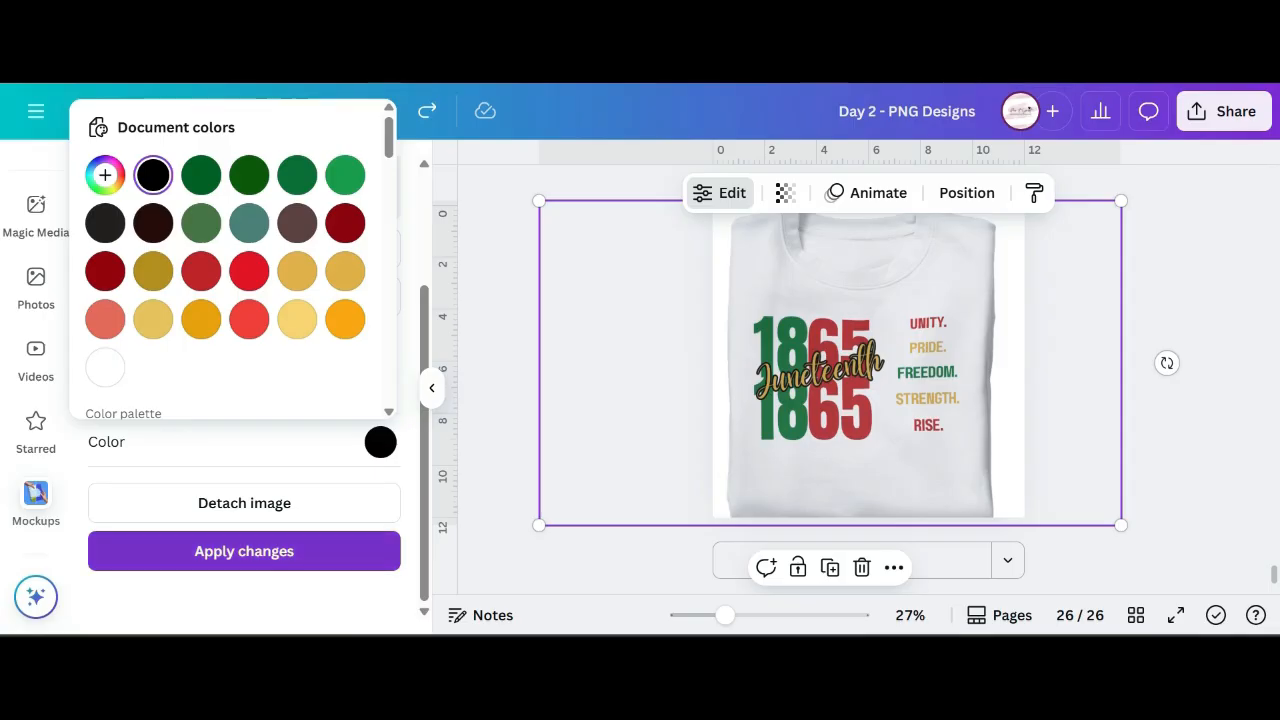
{"action": "left_click", "coordinate": [244, 551]}
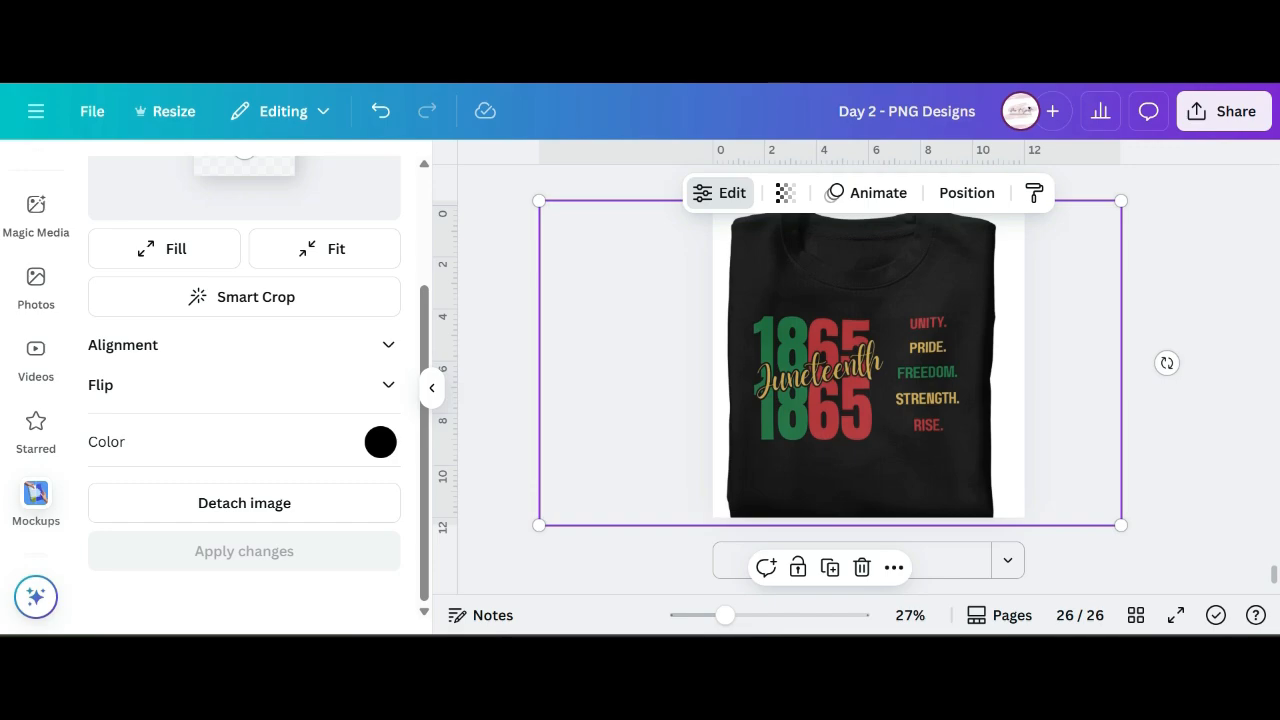
- Look through the other shirt color swatches and the custom color picker for the folded shirt mockup, closing them without picking a color
{"action": "left_click", "coordinate": [380, 441]}
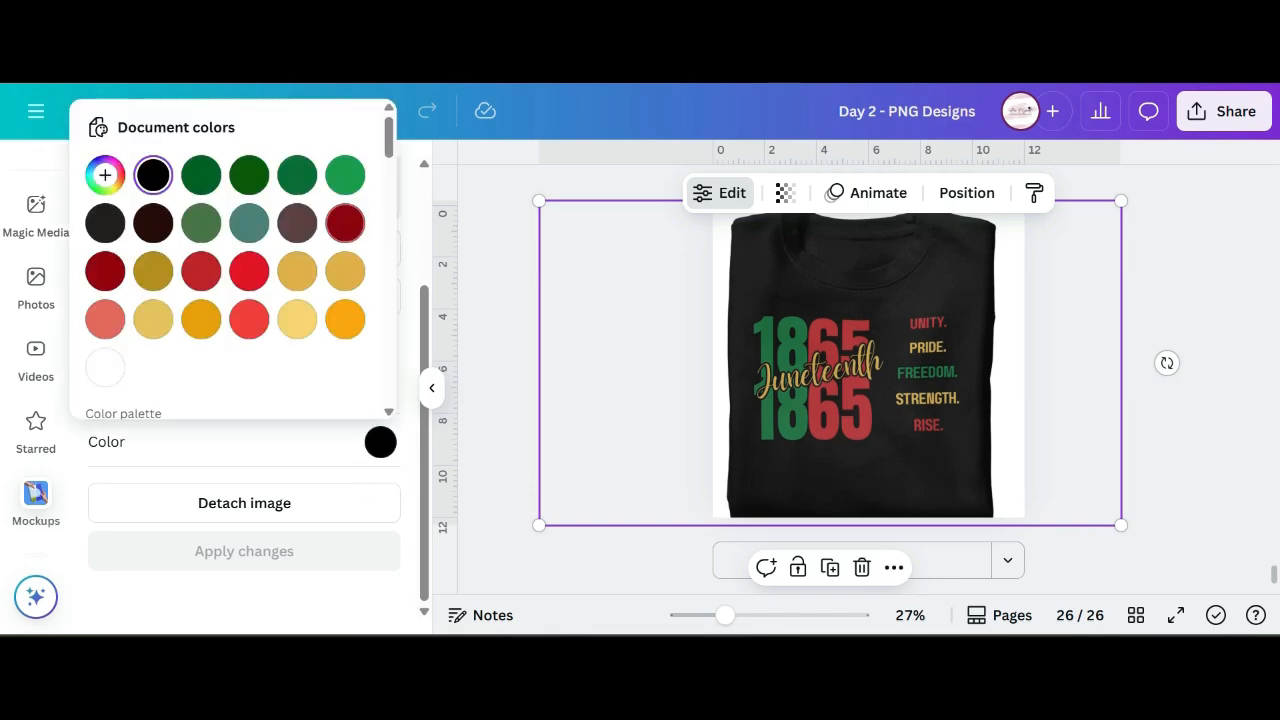
{"action": "scroll", "coordinate": [345, 225], "scroll_direction": "down", "scroll_amount": 2}
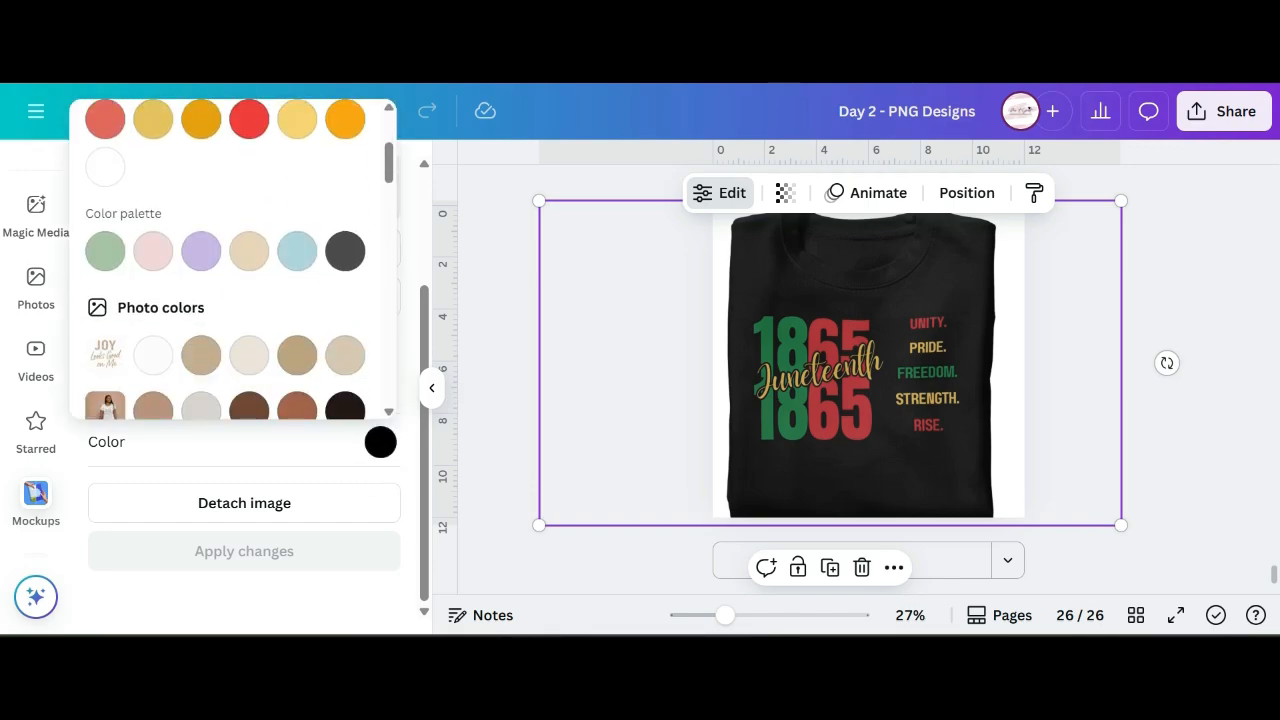
{"action": "scroll", "coordinate": [345, 400], "scroll_direction": "down", "scroll_amount": 4}
{"action": "scroll", "coordinate": [345, 400], "scroll_direction": "up", "scroll_amount": 4}
{"action": "scroll", "coordinate": [345, 320], "scroll_direction": "up", "scroll_amount": 2}
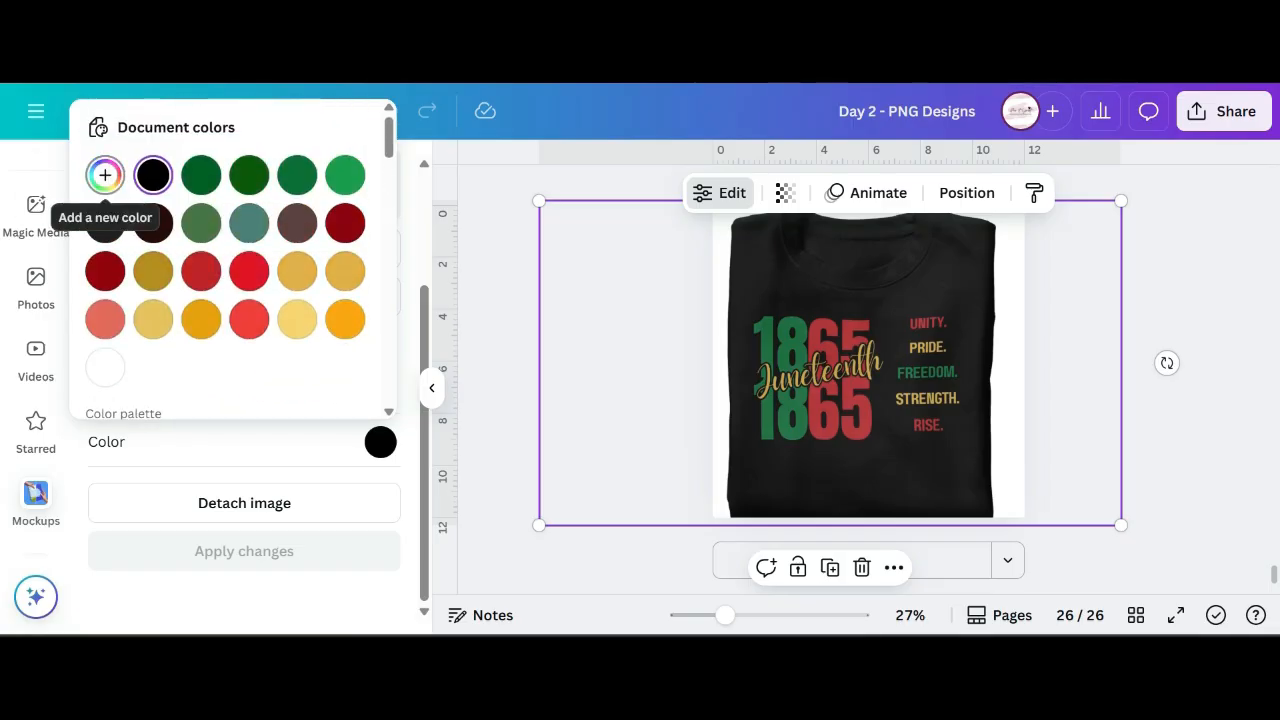
{"action": "left_click", "coordinate": [105, 176]}
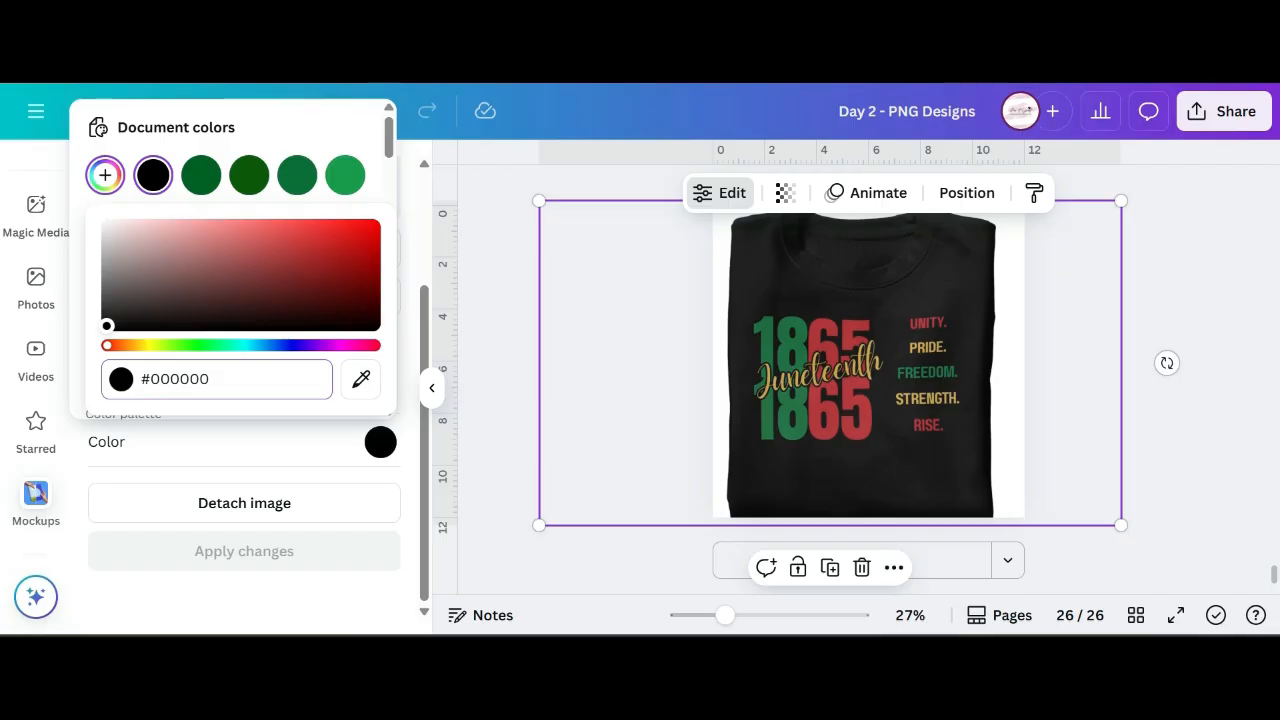
{"action": "key", "text": "Escape"}
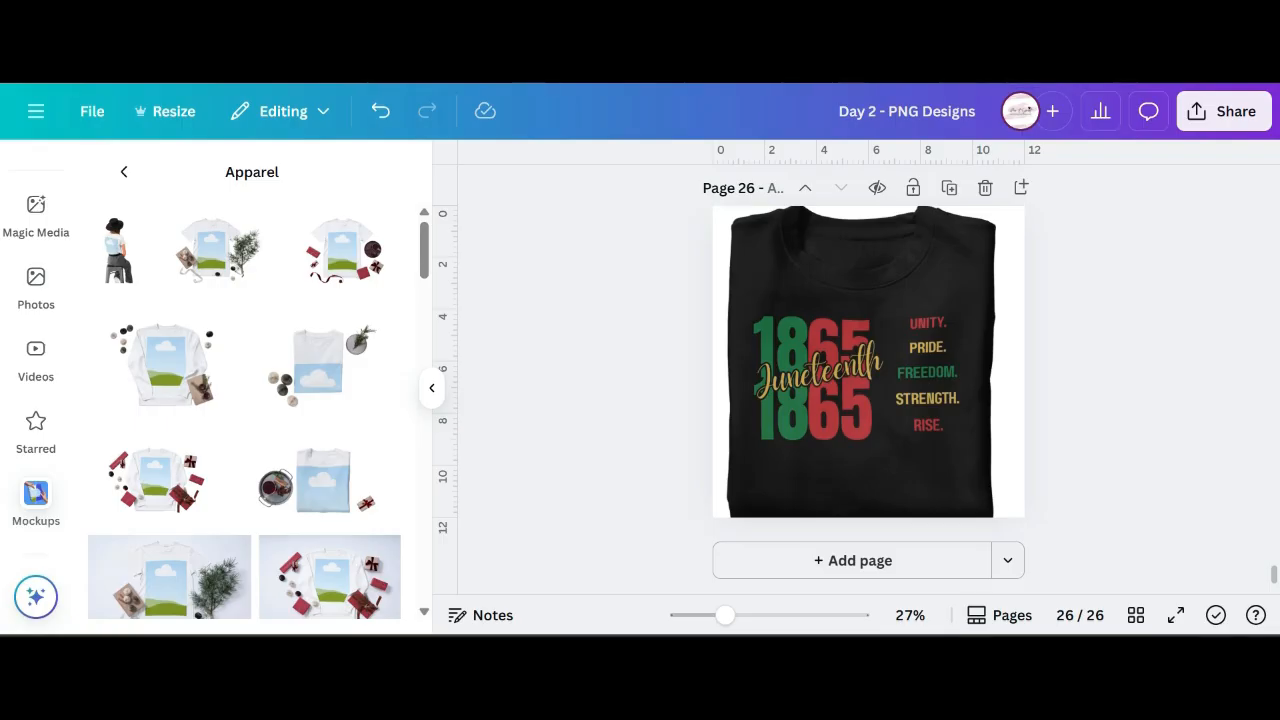
- Browse the Apparel mockup collection to examine the available shirts, hoodies, tote bags and photos of models
{"action": "scroll", "coordinate": [245, 400], "scroll_direction": "down", "scroll_amount": 2}
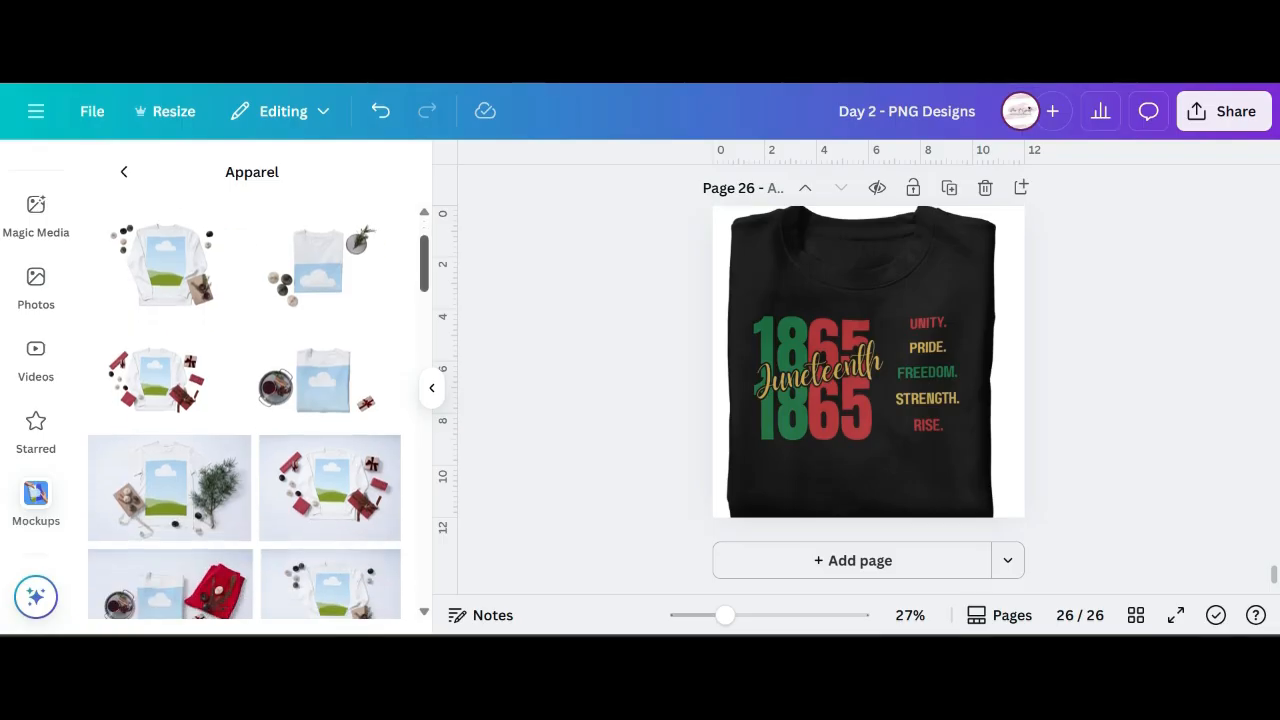
{"action": "scroll", "coordinate": [245, 412], "scroll_direction": "down", "scroll_amount": 10}
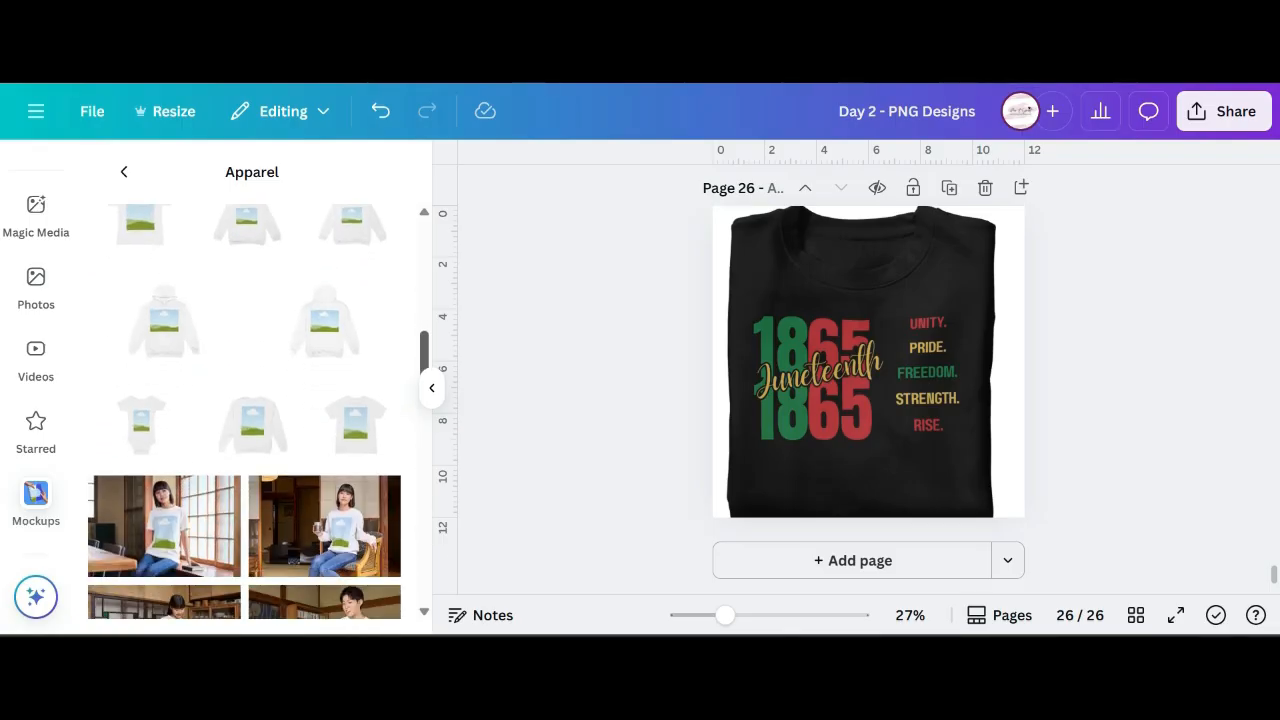
{"action": "scroll", "coordinate": [245, 412], "scroll_direction": "up", "scroll_amount": 1}
{"action": "scroll", "coordinate": [245, 412], "scroll_direction": "down", "scroll_amount": 3}
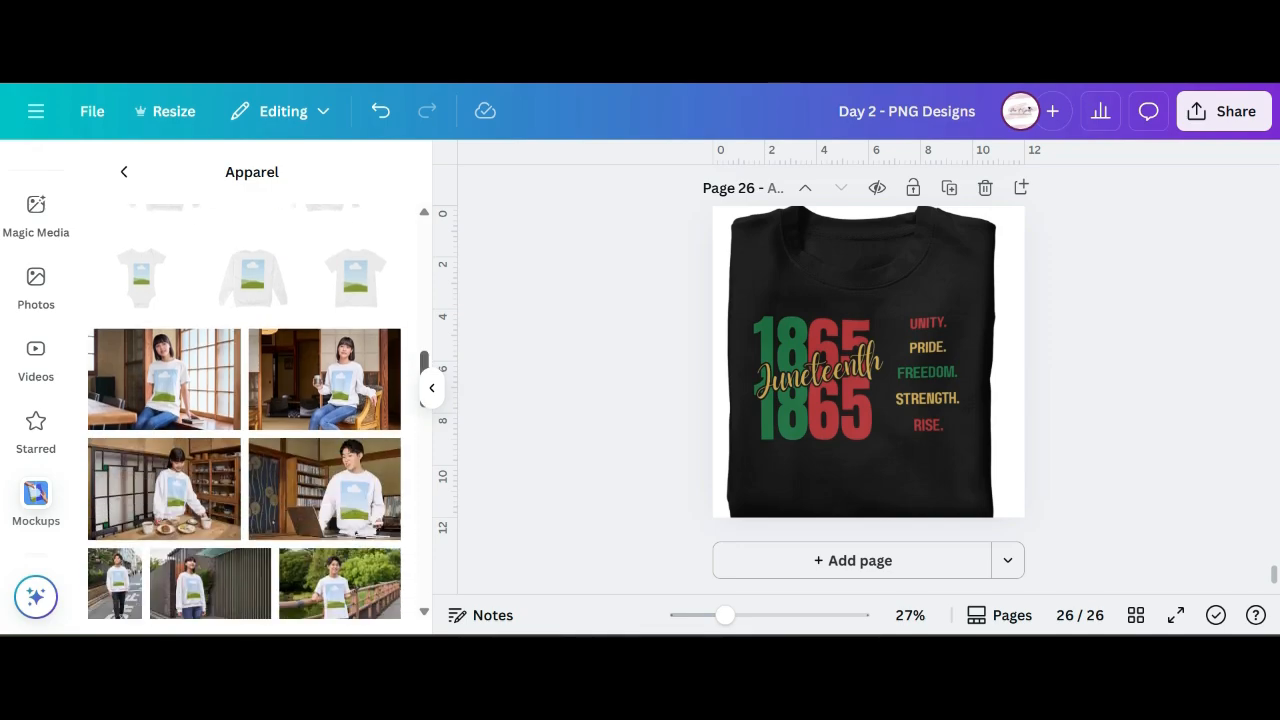
{"action": "scroll", "coordinate": [245, 412], "scroll_direction": "down", "scroll_amount": 5}
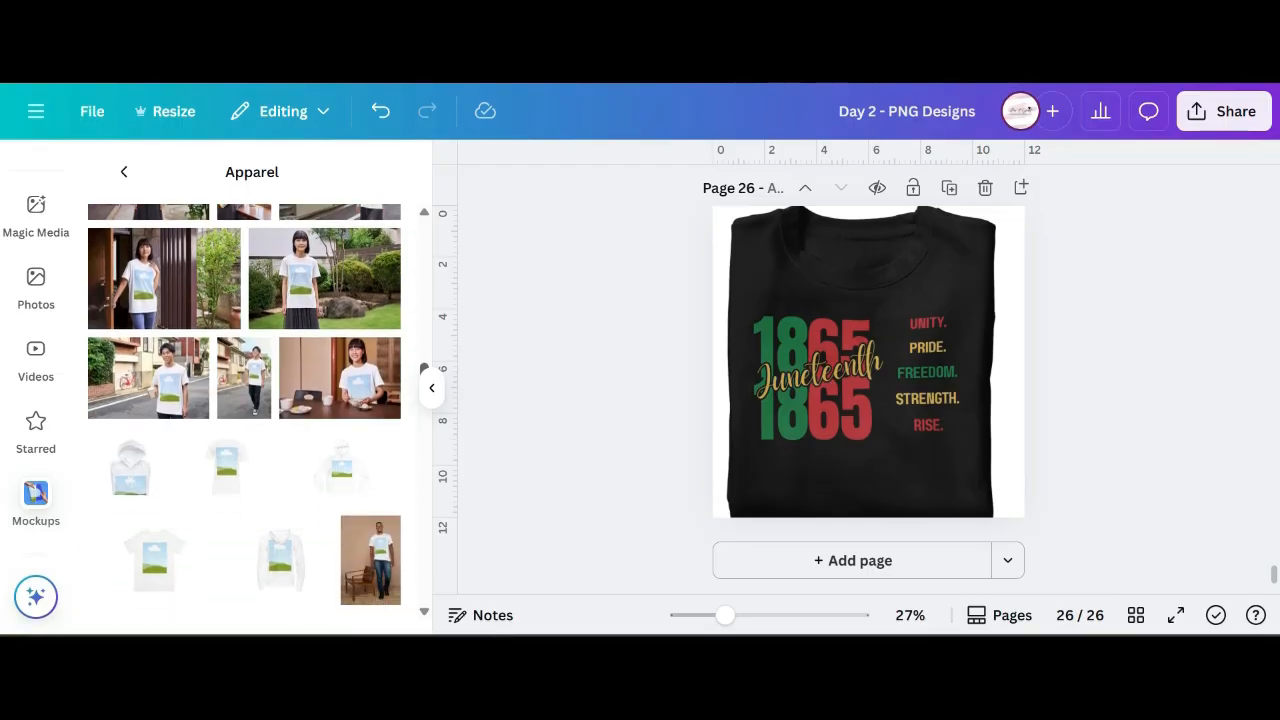
{"action": "scroll", "coordinate": [245, 412], "scroll_direction": "down", "scroll_amount": 10}
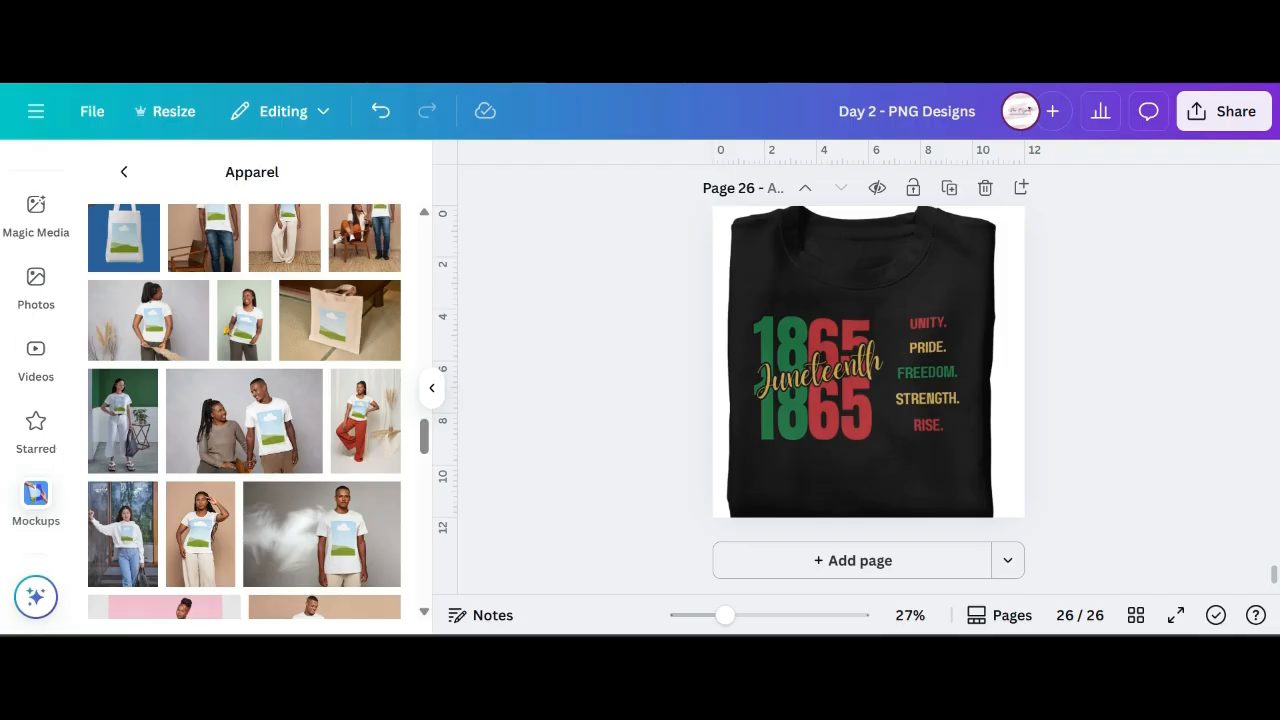
{"action": "scroll", "coordinate": [245, 412], "scroll_direction": "down", "scroll_amount": 2}
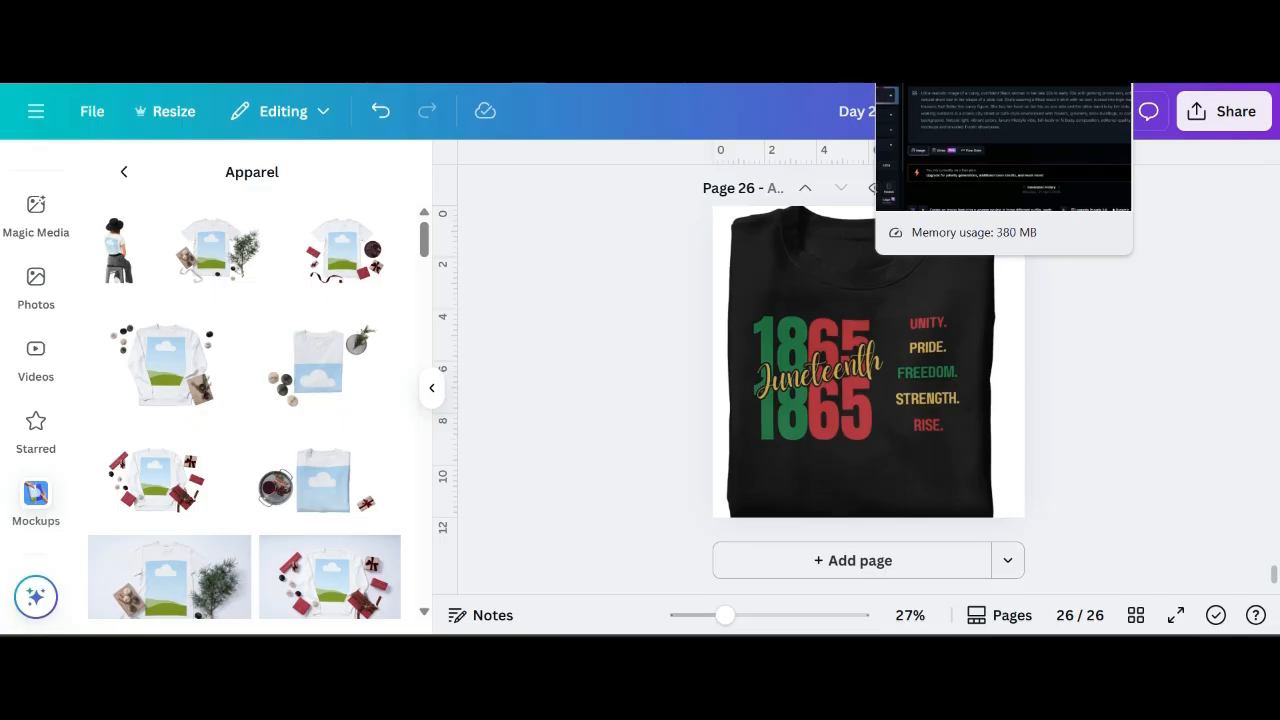
- Switch to Leonardo.Ai, generate images from the existing prompt of a woman in a black t-shirt, and open the resulting image enlarged
{"action": "left_click", "coordinate": [935, 20]}
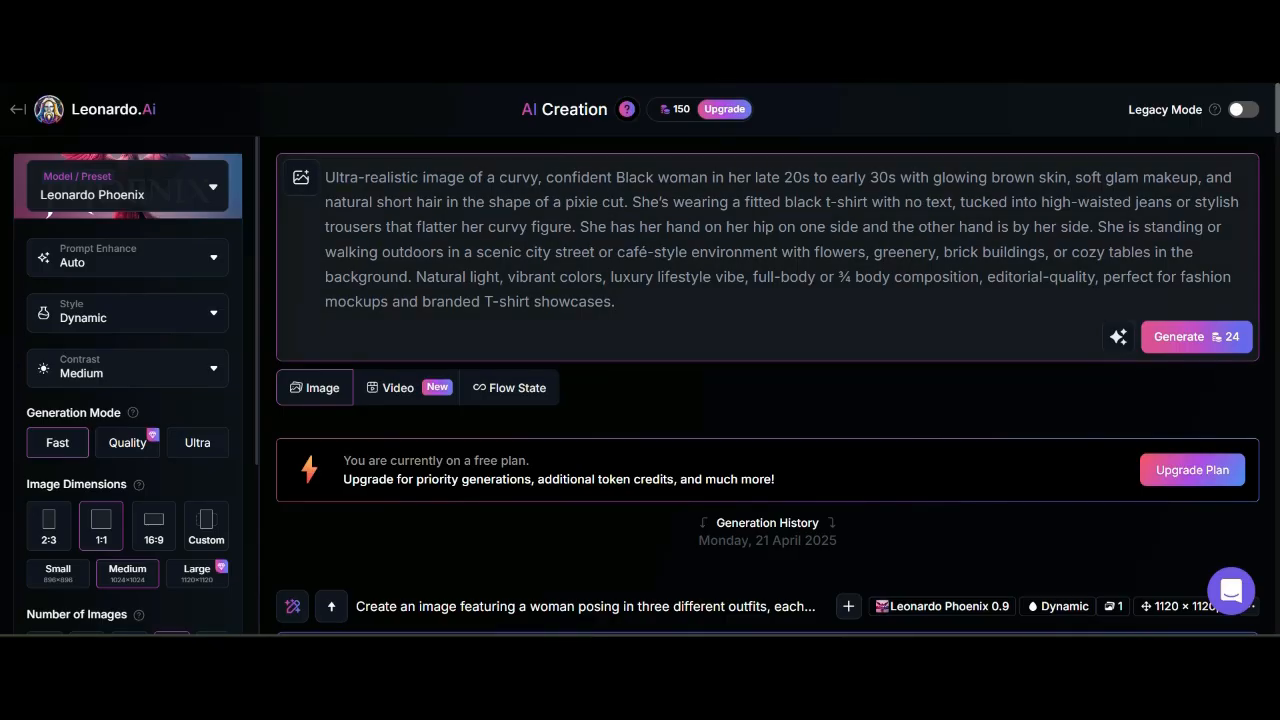
{"action": "left_click_drag", "start_coordinate": [616, 302], "coordinate": [320, 178]}
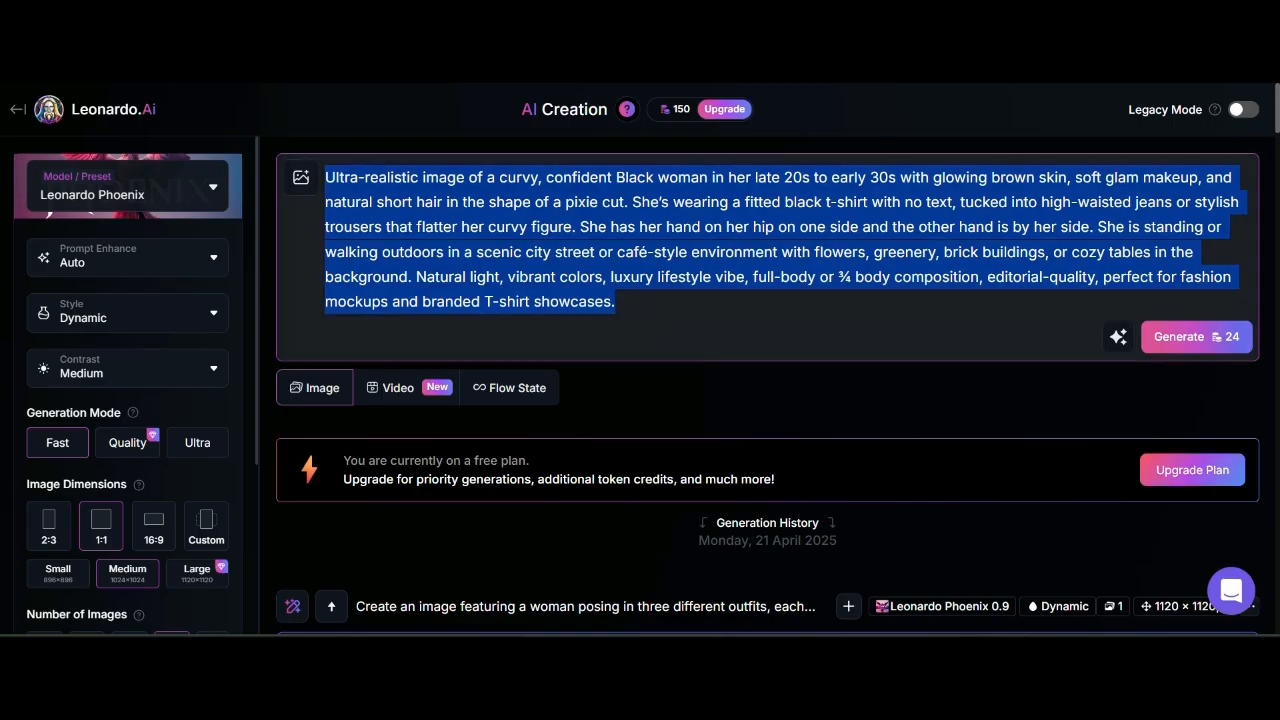
{"action": "left_click", "coordinate": [1197, 337]}
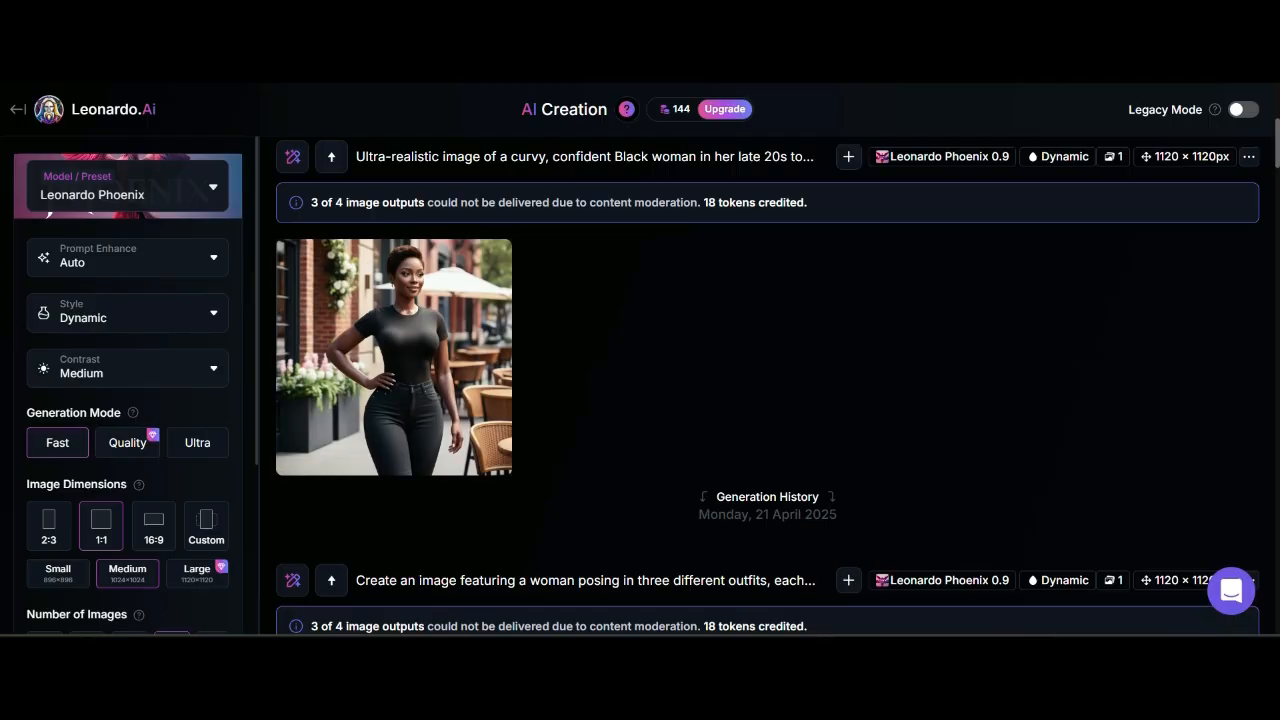
{"action": "mouse_move", "coordinate": [394, 357]}
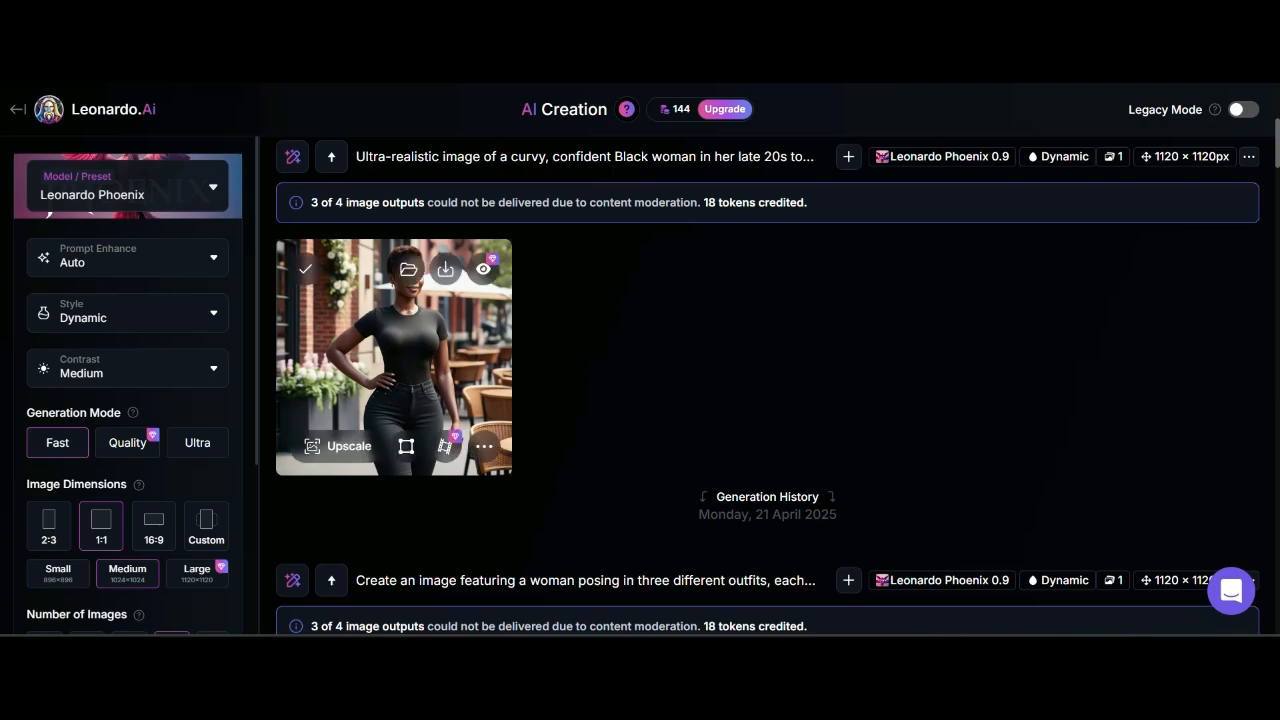
{"action": "left_click", "coordinate": [394, 357]}
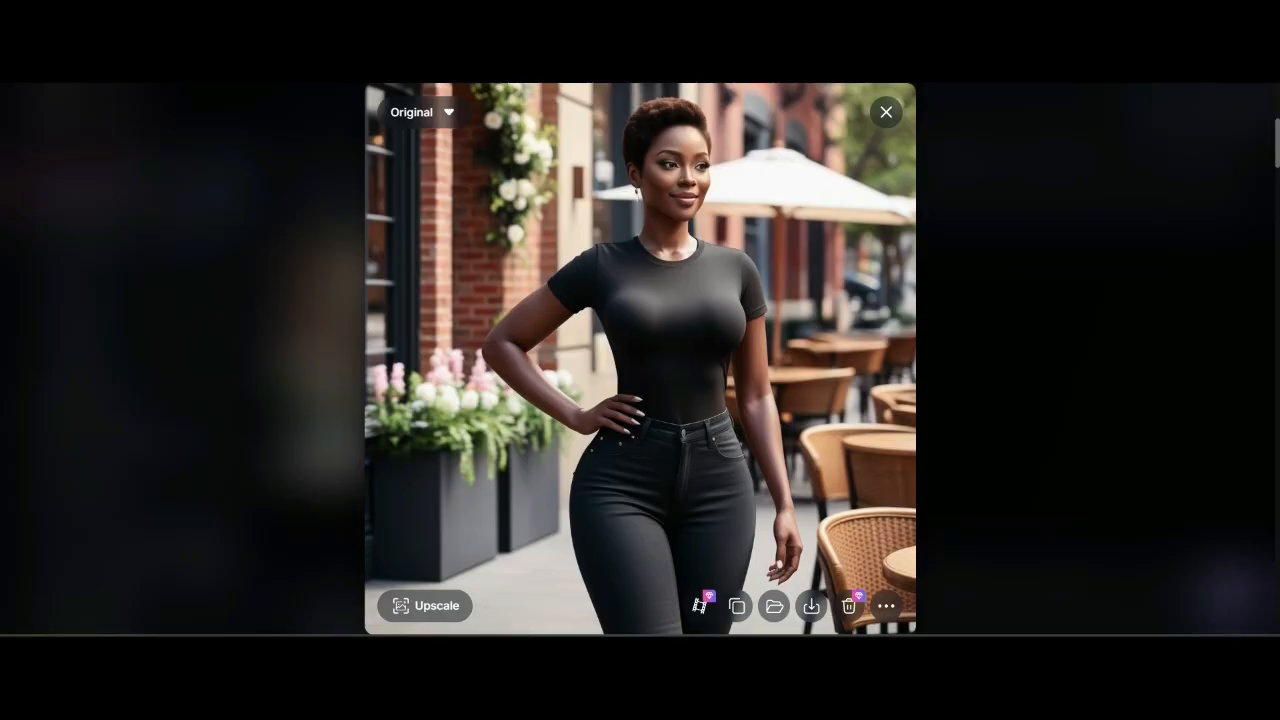
- Switch to ImageFX, go through the four generated photos of a woman in a black t-shirt, and copy the fourth image
{"action": "left_click", "coordinate": [285, 15]}
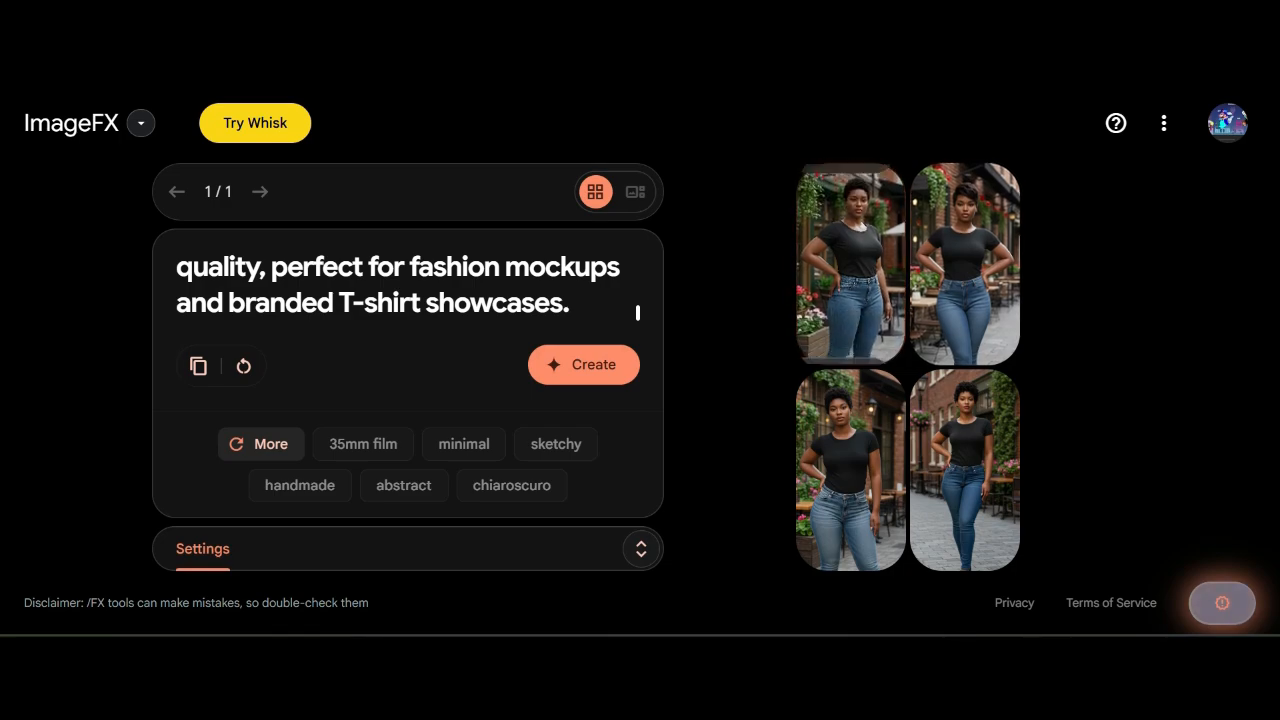
{"action": "left_click", "coordinate": [850, 260]}
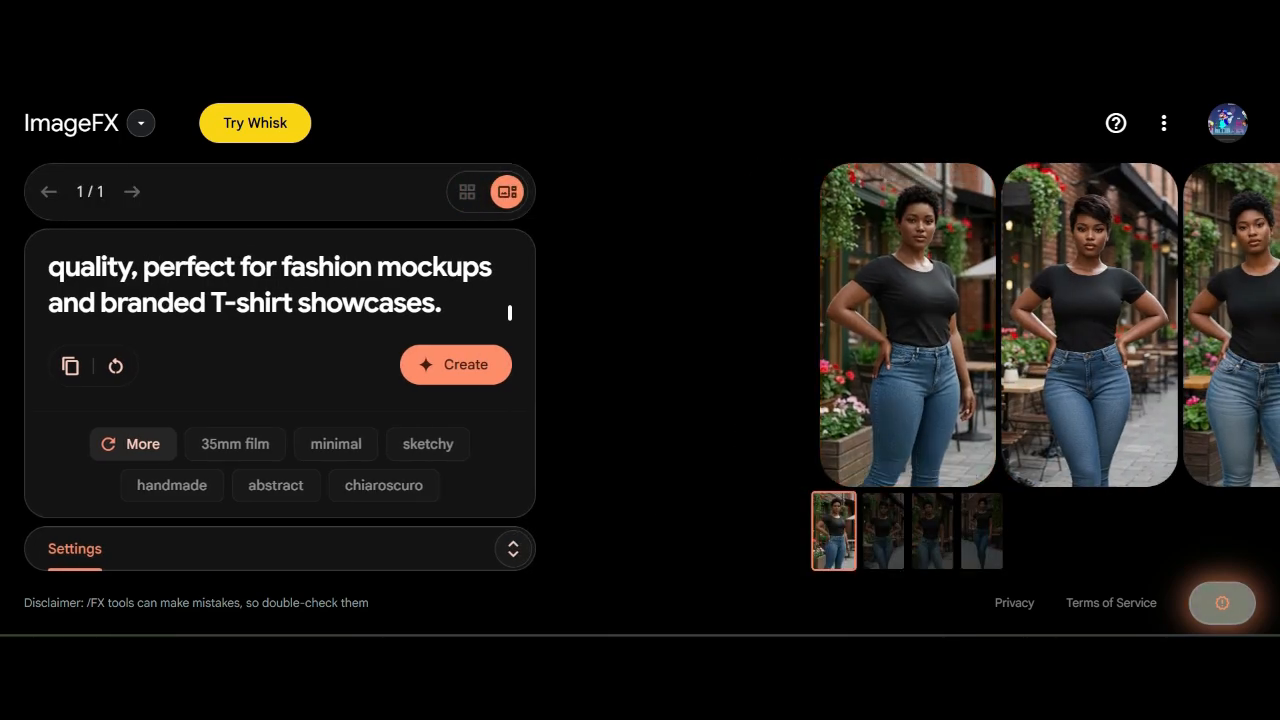
{"action": "scroll", "coordinate": [959, 325], "scroll_direction": "right", "scroll_amount": 3}
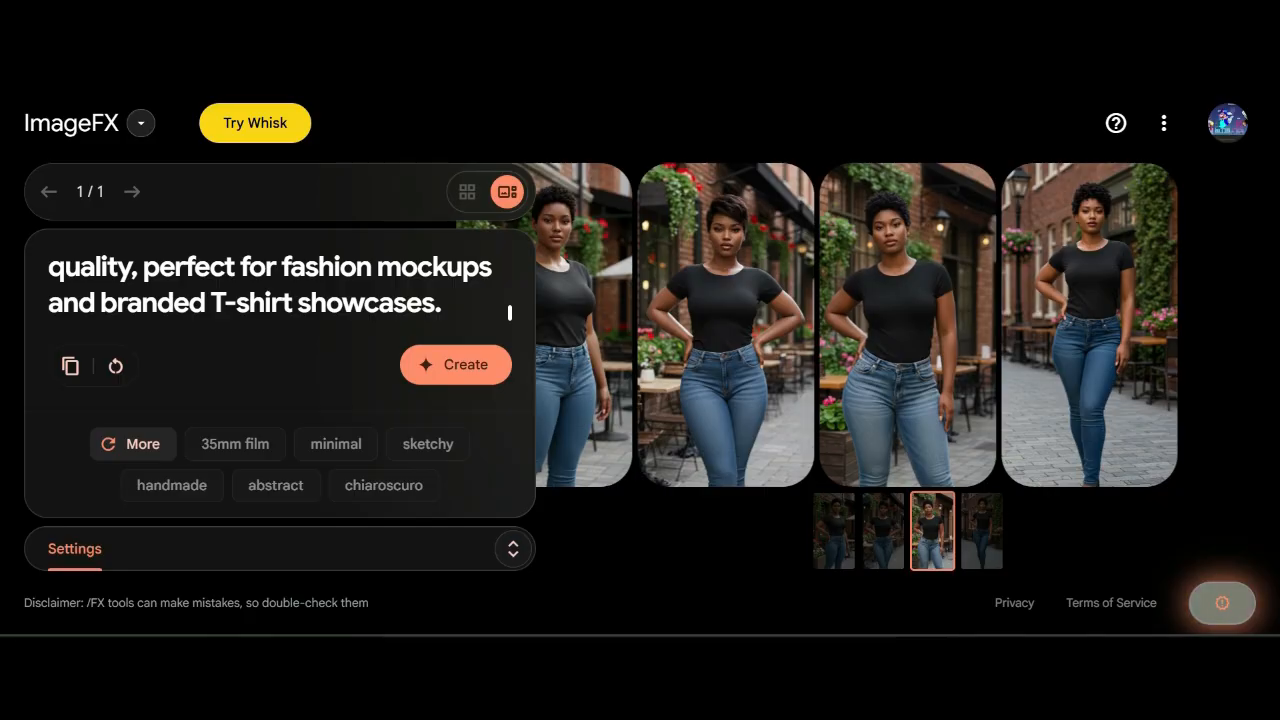
{"action": "left_click", "coordinate": [982, 531]}
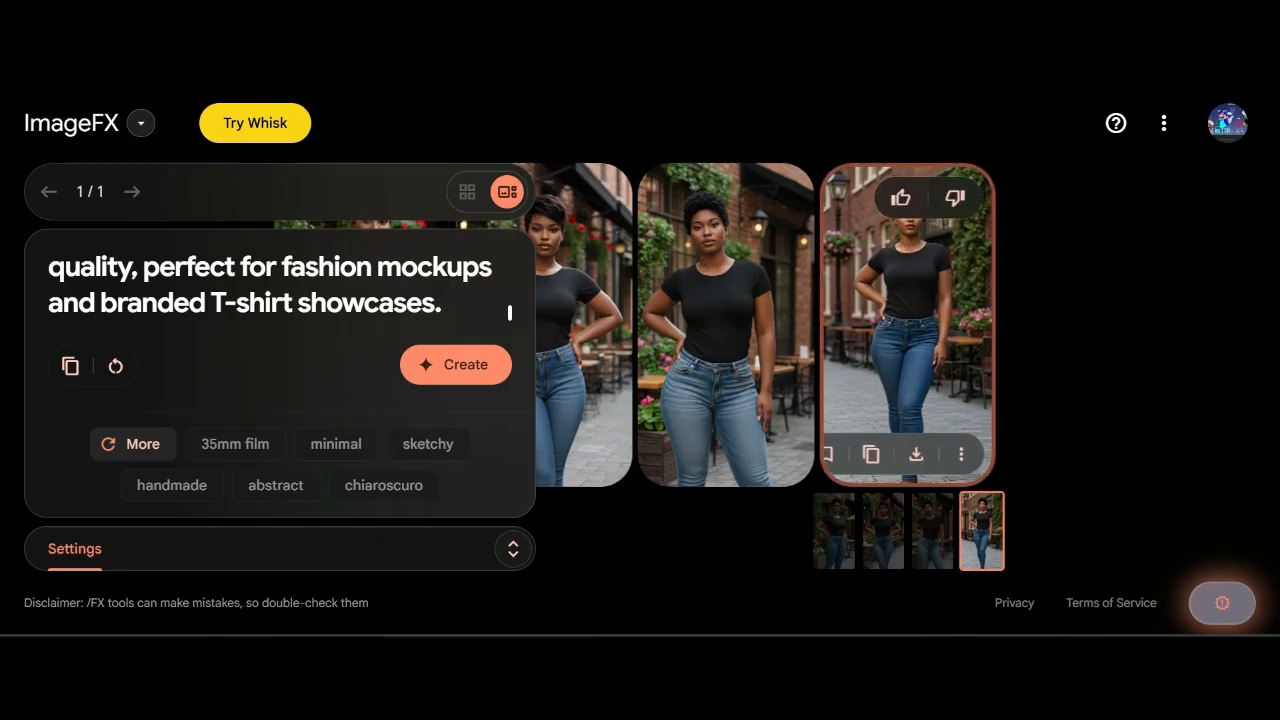
{"action": "right_click", "coordinate": [921, 333]}
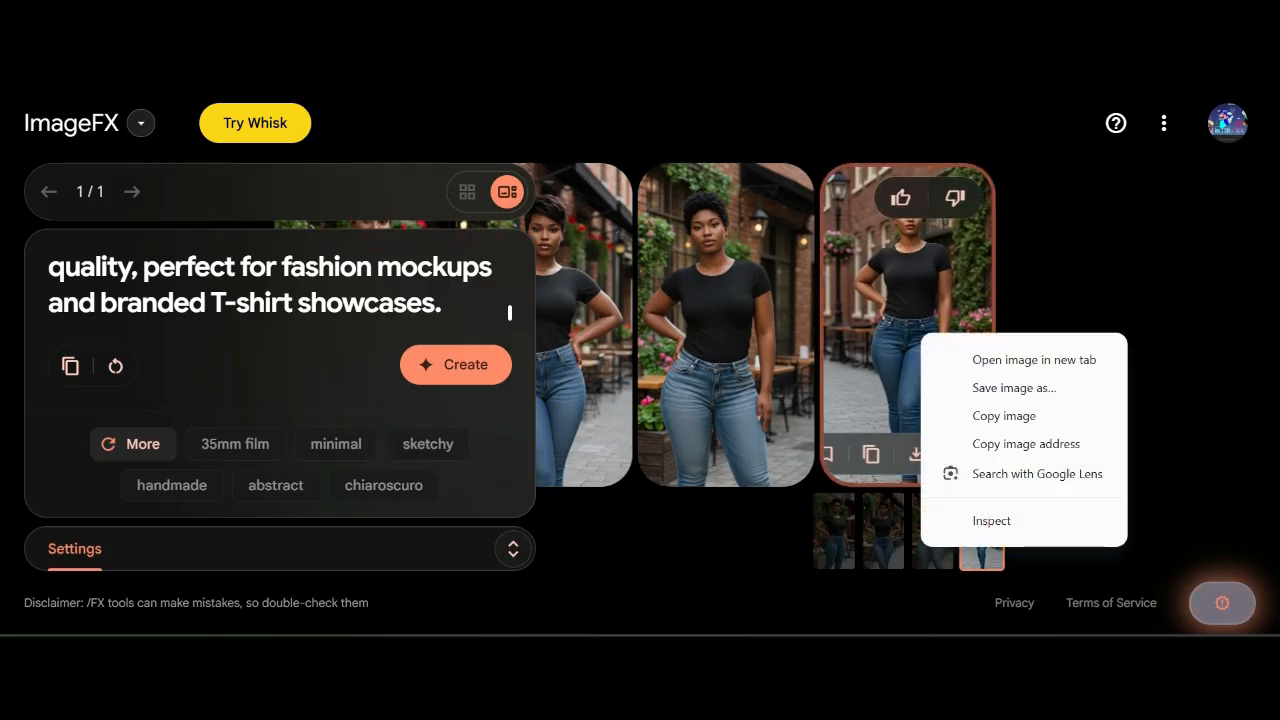
{"action": "left_click", "coordinate": [1004, 415]}
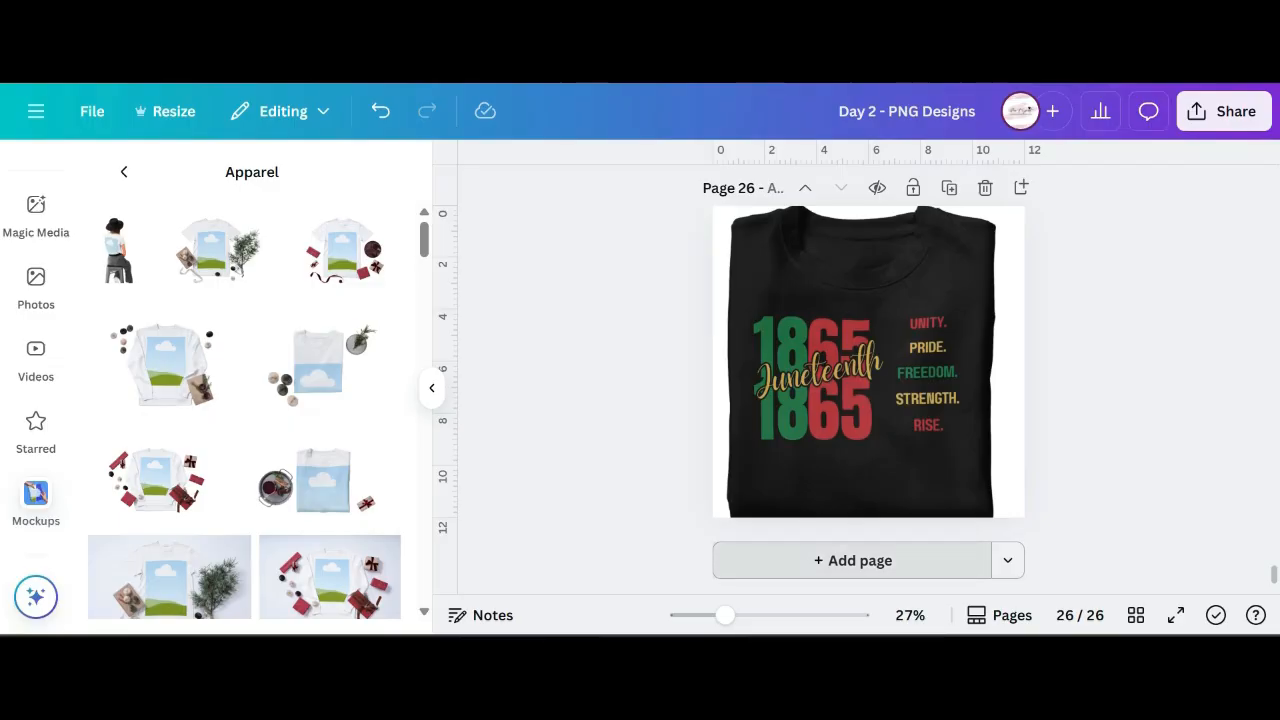
- Back in the Canva design, add a new page after page 26, paste the copied model photo and enlarge it to the page height
{"action": "left_click", "coordinate": [853, 560]}
{"action": "right_click", "coordinate": [846, 263]}
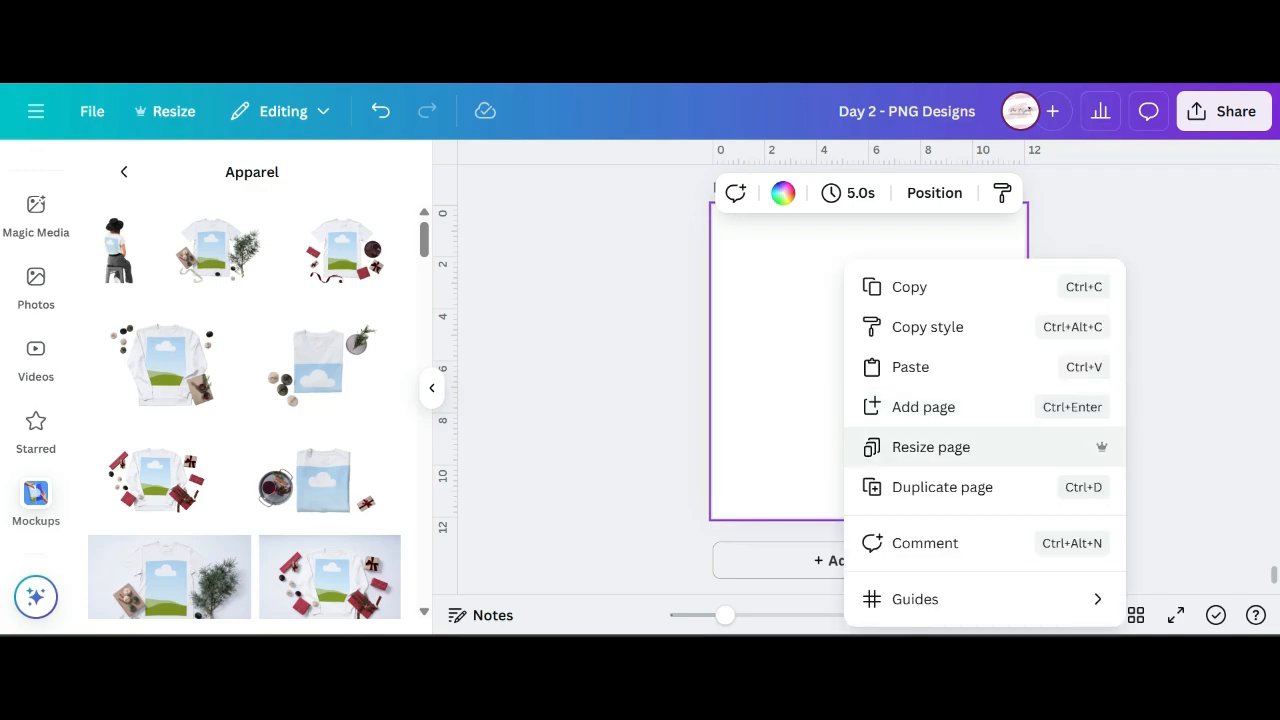
{"action": "left_click", "coordinate": [910, 367]}
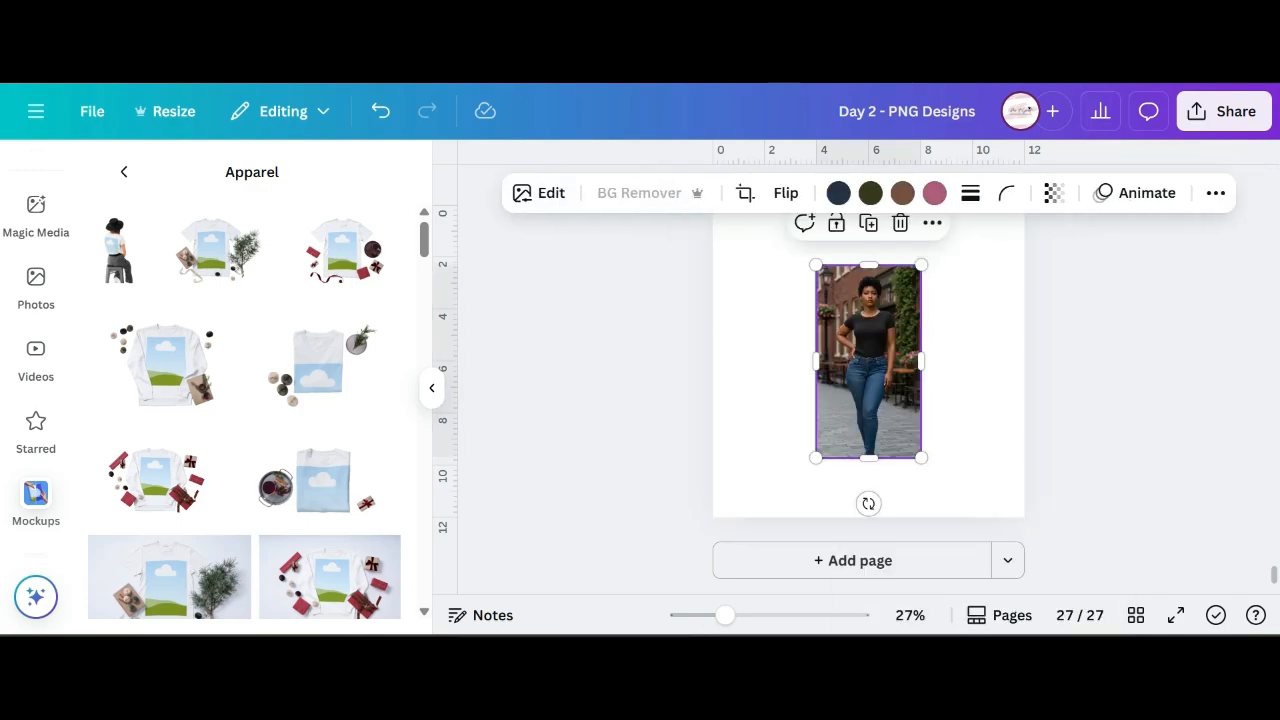
{"action": "left_click_drag", "start_coordinate": [921, 265], "coordinate": [959, 195]}
{"action": "left_click_drag", "start_coordinate": [816, 458], "coordinate": [769, 543]}
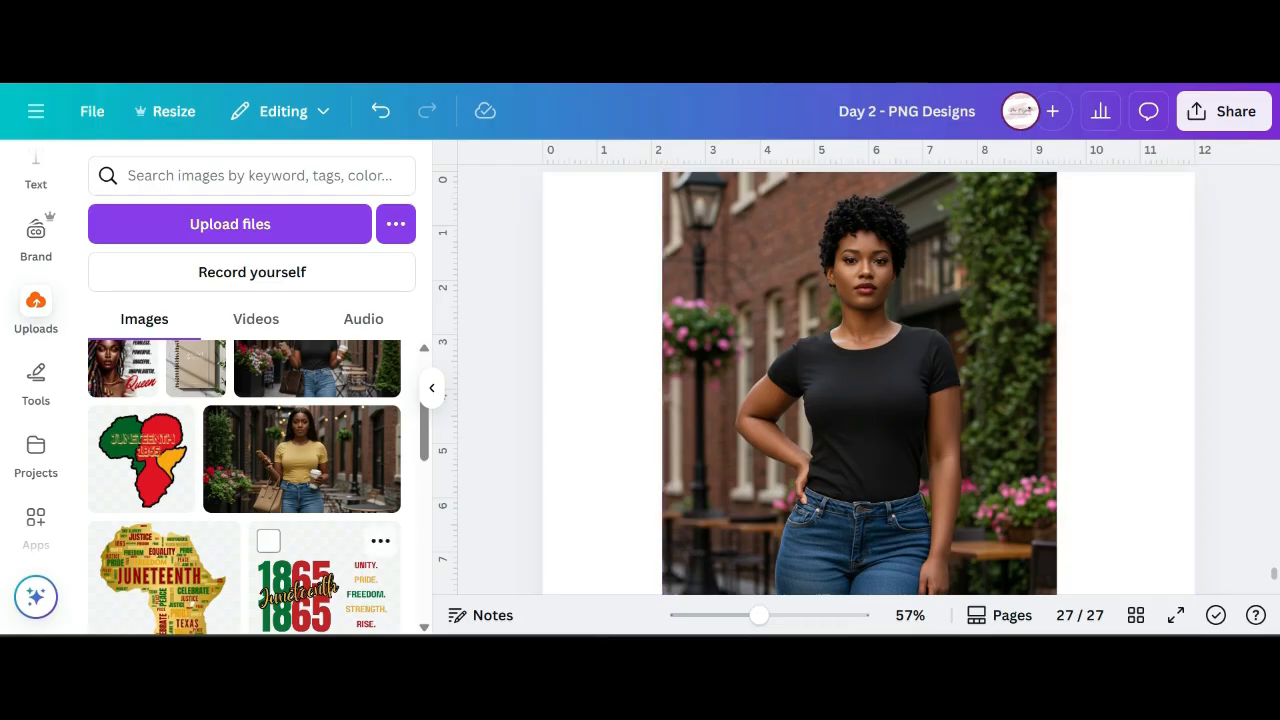
- Add the uploaded 1865 Juneteenth design to page 27 and shrink it to about 5 by 5
{"action": "left_click_drag", "start_coordinate": [324, 580], "coordinate": [715, 410]}
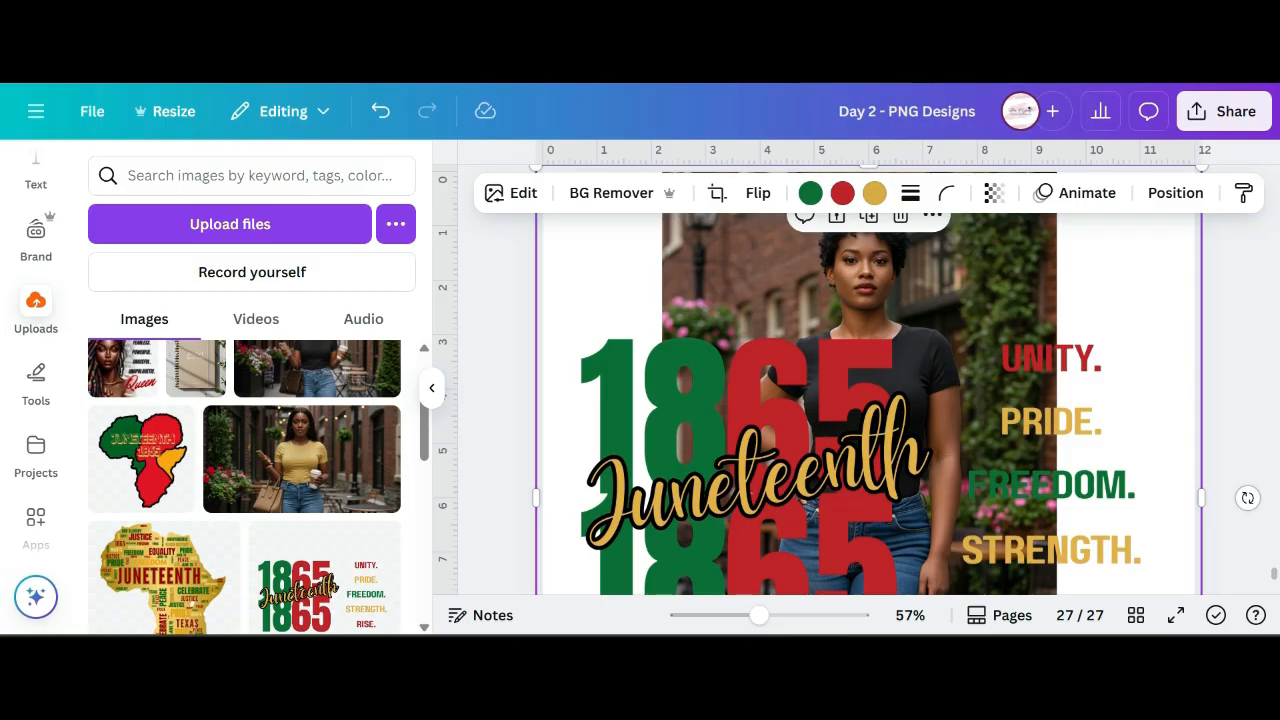
{"action": "left_click_drag", "start_coordinate": [759, 615], "coordinate": [734, 615]}
{"action": "left_click_drag", "start_coordinate": [1046, 300], "coordinate": [931, 415]}
{"action": "left_click_drag", "start_coordinate": [794, 552], "coordinate": [851, 457]}
{"action": "left_click_drag", "start_coordinate": [714, 320], "coordinate": [828, 430]}
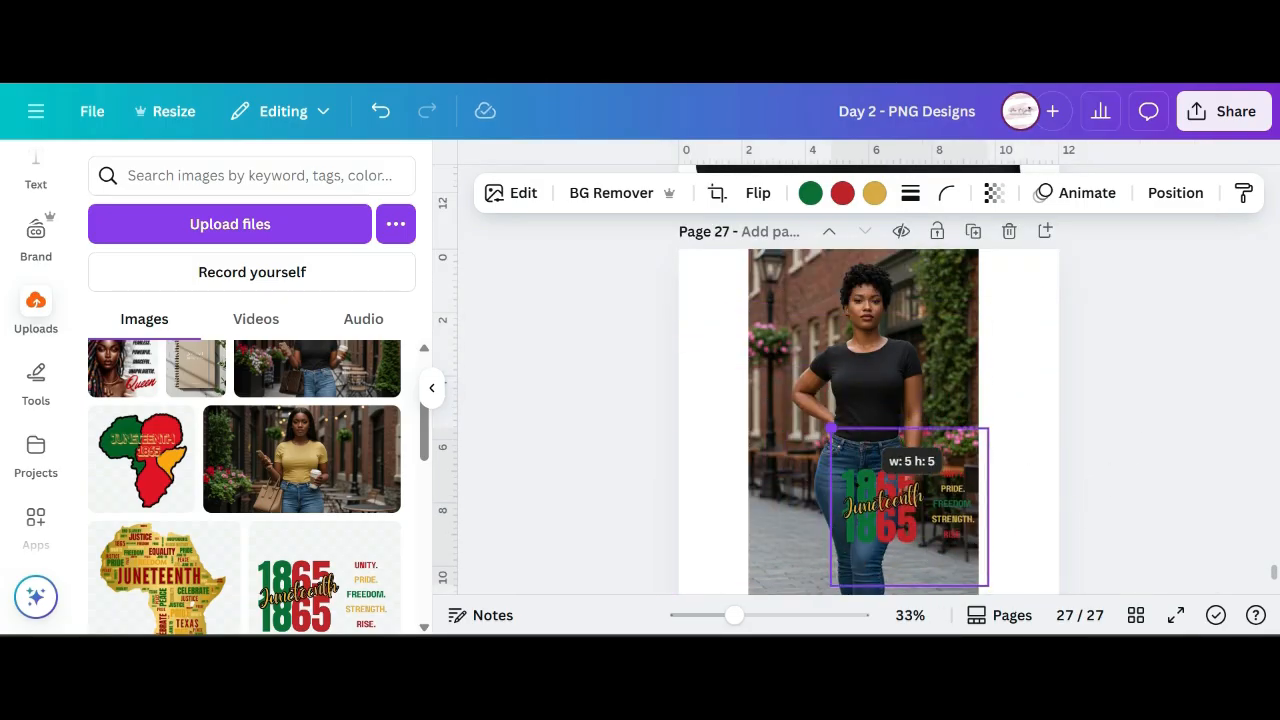
- Move the Juneteenth design onto the chest of the model's black t-shirt and shrink it further to fit the shirt front
{"action": "left_click_drag", "start_coordinate": [903, 508], "coordinate": [868, 429]}
{"action": "left_click_drag", "start_coordinate": [947, 350], "coordinate": [886, 412]}
{"action": "left_click_drag", "start_coordinate": [838, 460], "coordinate": [863, 406]}
{"action": "left_click_drag", "start_coordinate": [816, 358], "coordinate": [845, 389]}
{"action": "left_click_drag", "start_coordinate": [878, 421], "coordinate": [867, 391]}
{"action": "left_click_drag", "start_coordinate": [734, 615], "coordinate": [771, 615]}
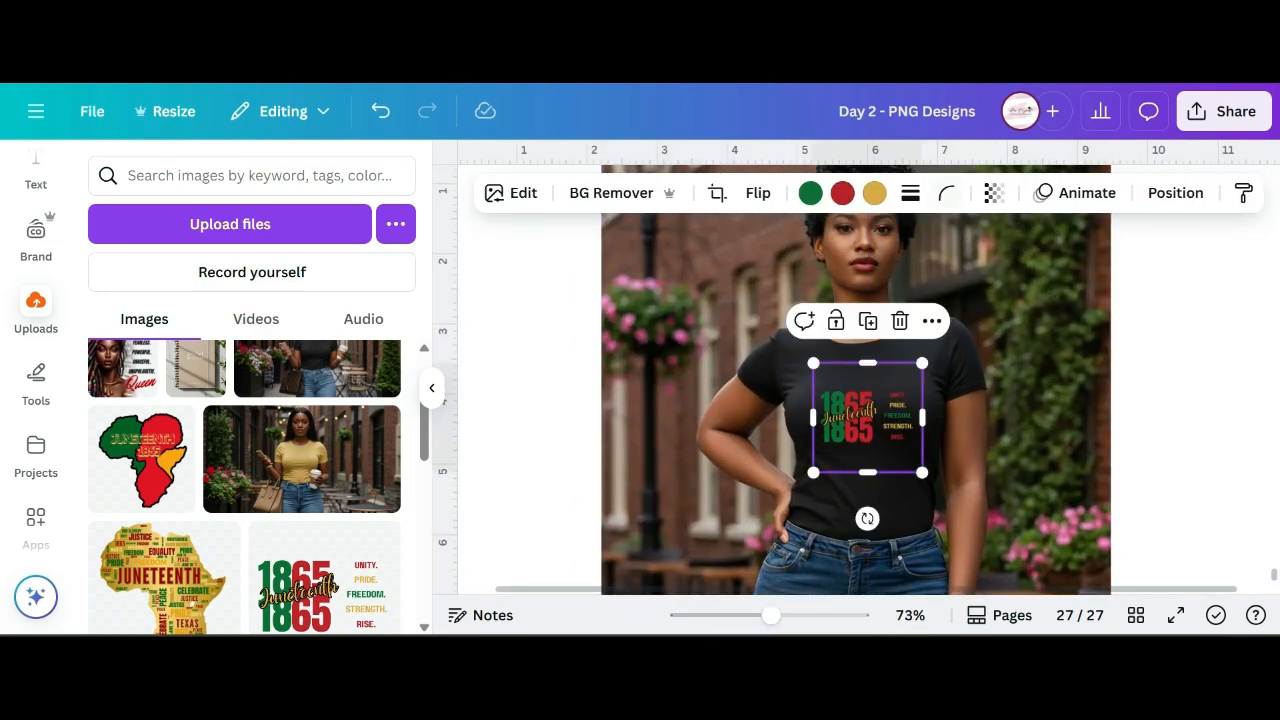
- Adjust the corner rounding of the Juneteenth design on the model's shirt
{"action": "left_click", "coordinate": [946, 193]}
{"action": "left_click_drag", "start_coordinate": [843, 275], "coordinate": [906, 275]}
{"action": "left_click", "coordinate": [1030, 400]}
- Deselect the model photo and view page 27 in full screen to check the finished mockup
{"action": "scroll", "coordinate": [1030, 400], "scroll_direction": "up", "scroll_amount": 1}
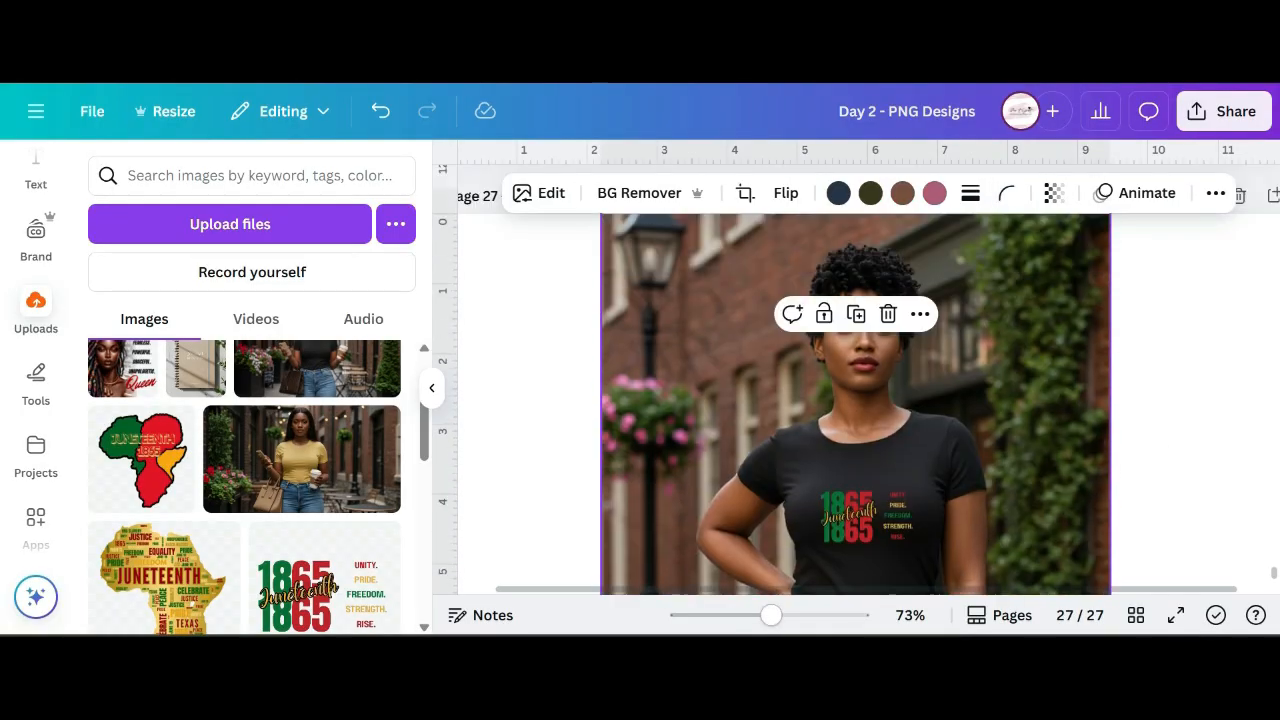
{"action": "left_click_drag", "start_coordinate": [771, 615], "coordinate": [754, 615]}
{"action": "left_click", "coordinate": [1110, 440]}
{"action": "left_click", "coordinate": [1176, 615]}
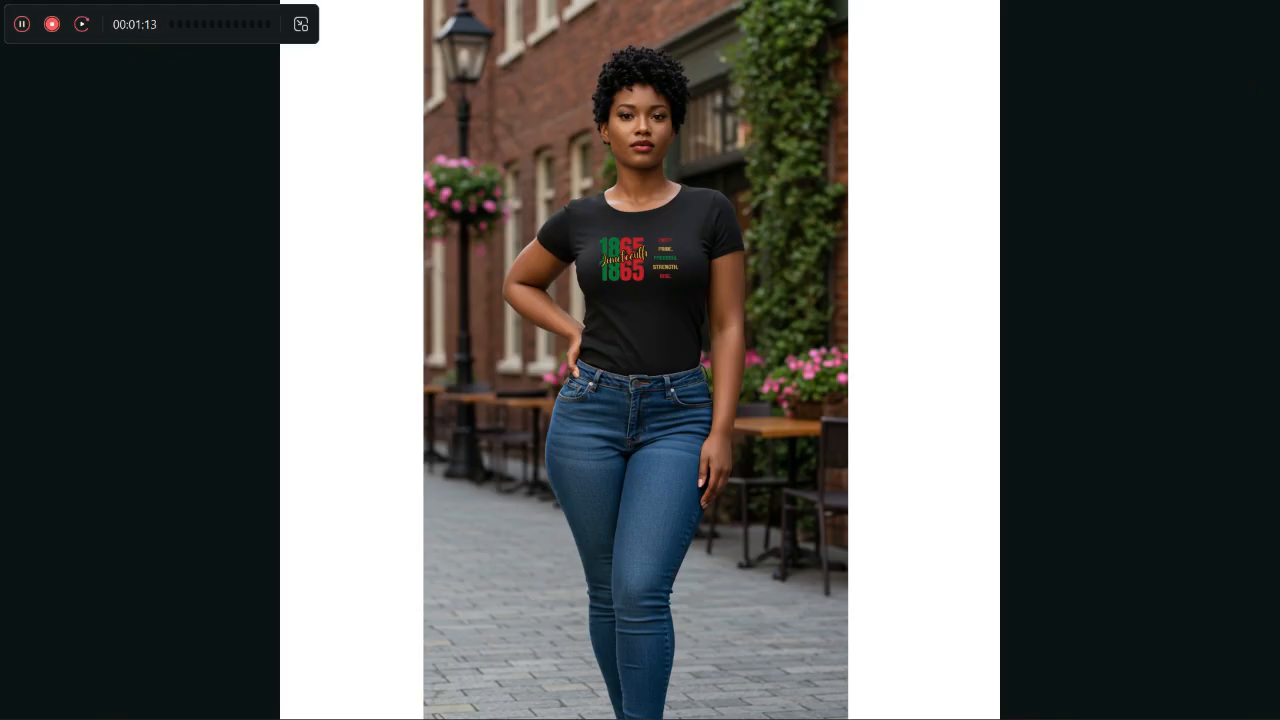